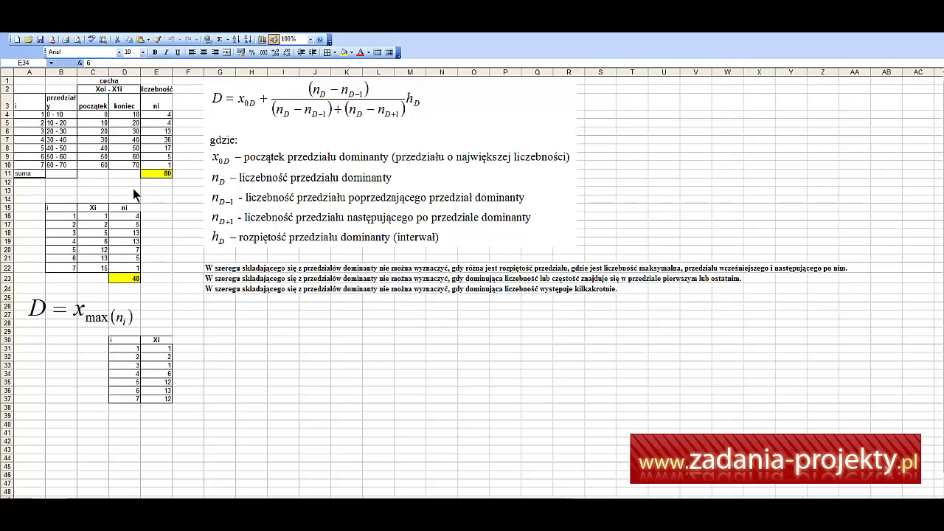
Step: Review the D = x max(ni) formula object and the individual Xi values in E31:E37
left_click(28, 303)
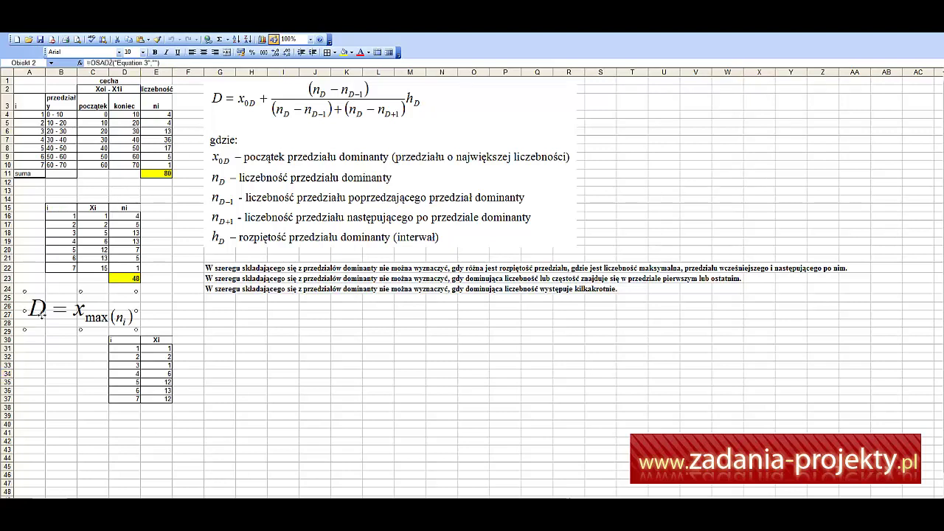
left_click(150, 398)
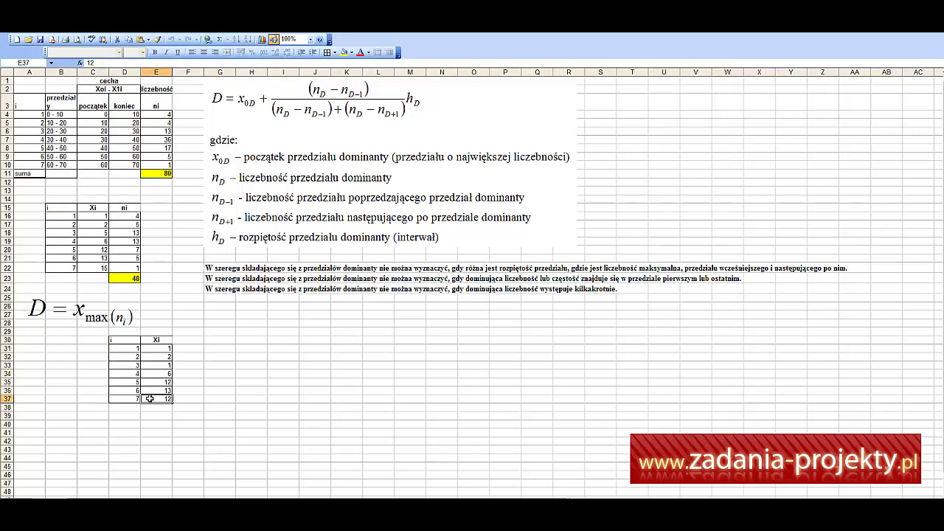
mouse_move(150, 397)
left_mouse_down()
mouse_move(158, 348)
mouse_move(162, 397)
left_mouse_up()
left_click(163, 347)
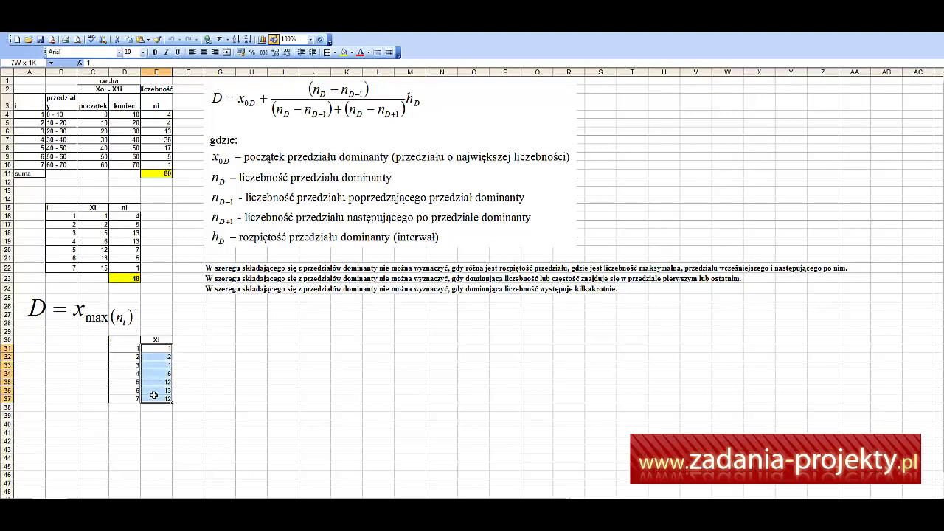
left_click_drag(156, 347, 152, 398)
left_click(163, 349)
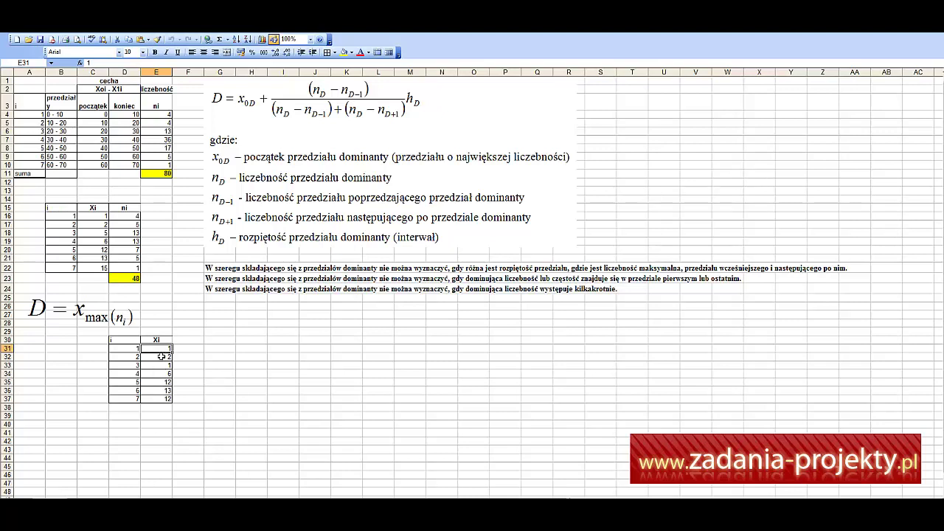
Step: Examine the Xi values in E31:E37 cell by cell, looking for values that repeat
left_click(160, 365)
left_click(160, 348)
left_click(156, 367)
left_click(159, 357)
left_click(153, 373)
left_click(152, 383)
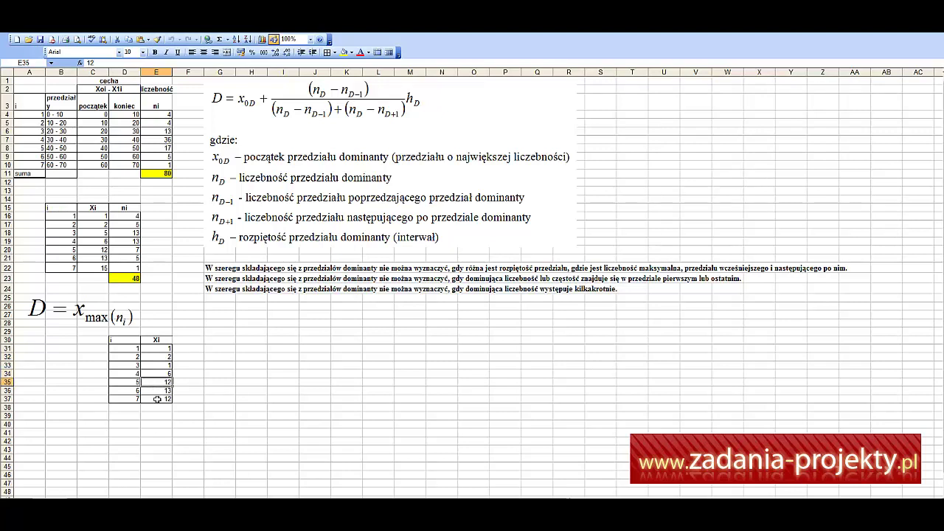
left_click(163, 399)
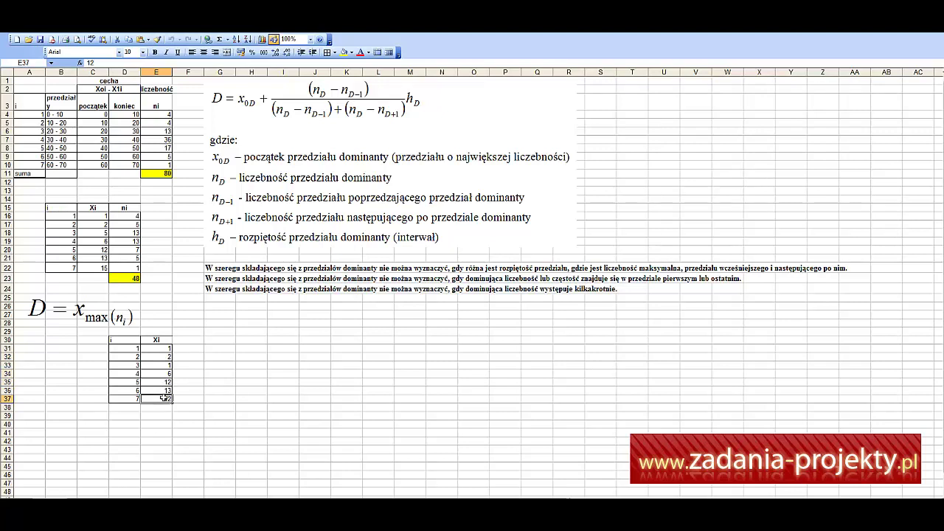
left_click(158, 391)
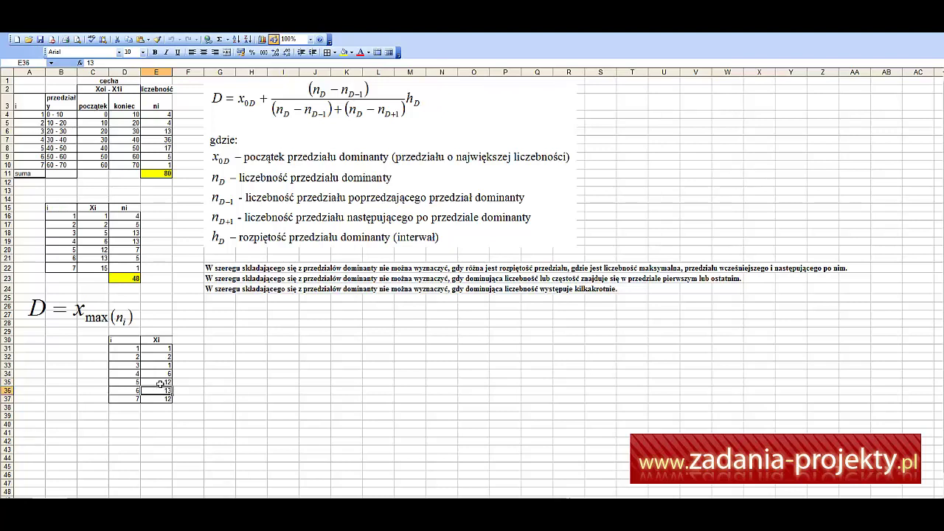
left_click(161, 350)
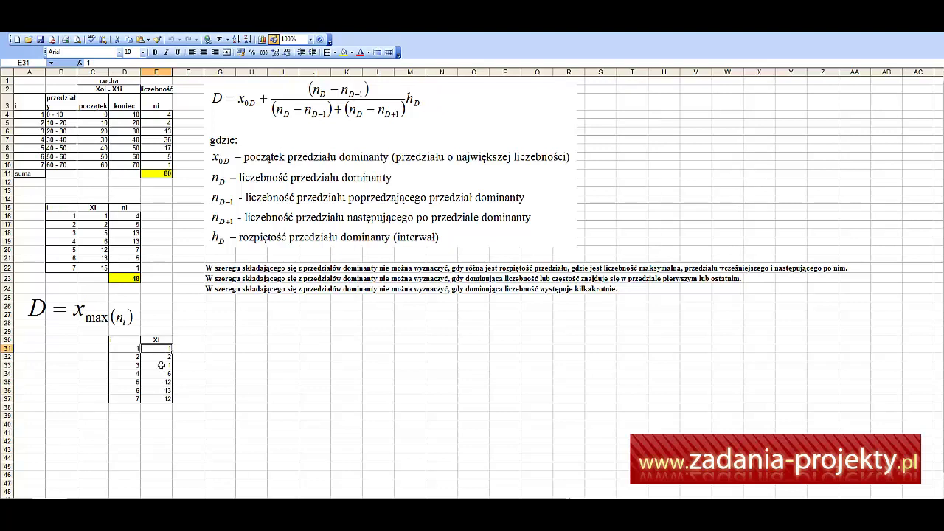
left_click(161, 365)
left_click(162, 383)
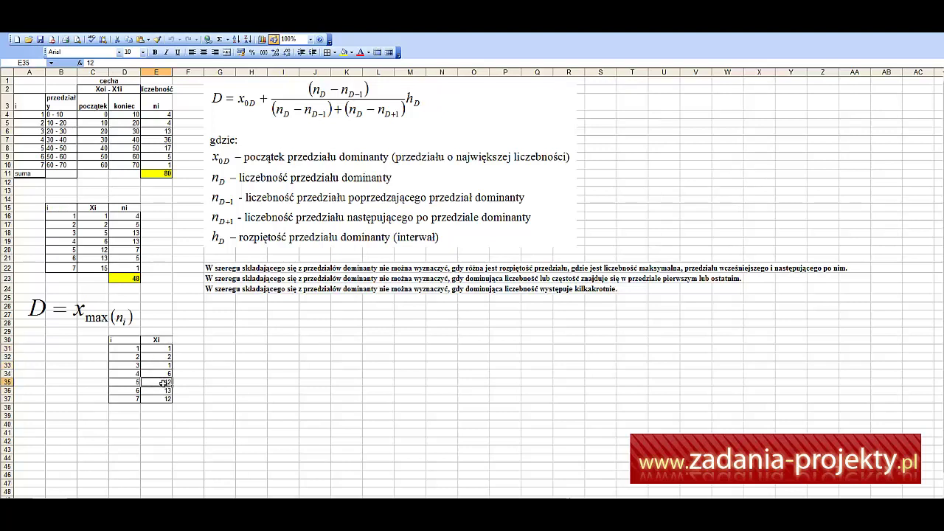
left_click(161, 400)
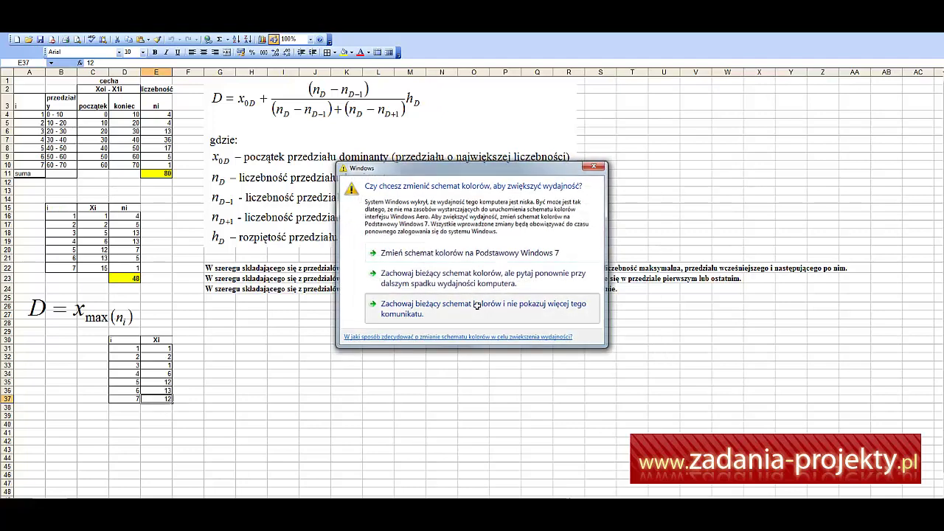
Step: Keep the current Windows colour scheme without showing the message again, and look over the Xi values in E31:E37 once more
left_click(477, 305)
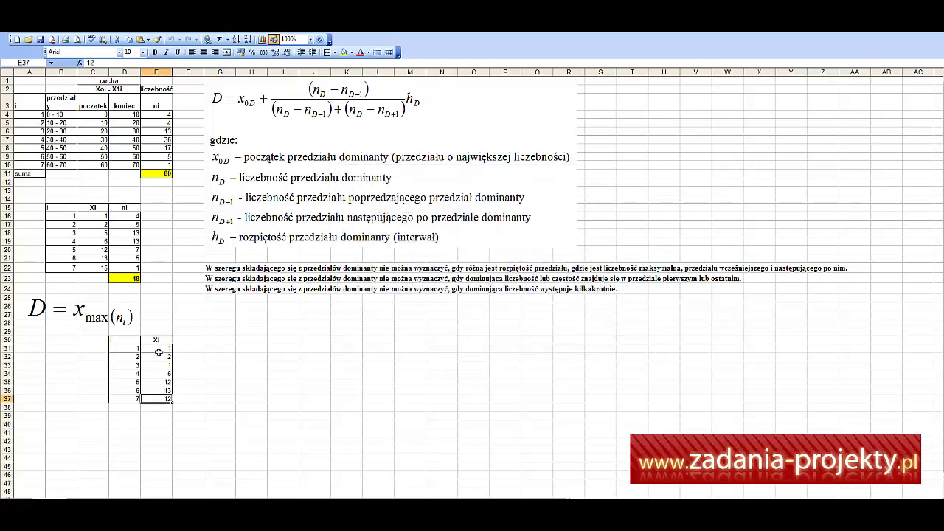
left_click_drag(164, 397, 159, 353)
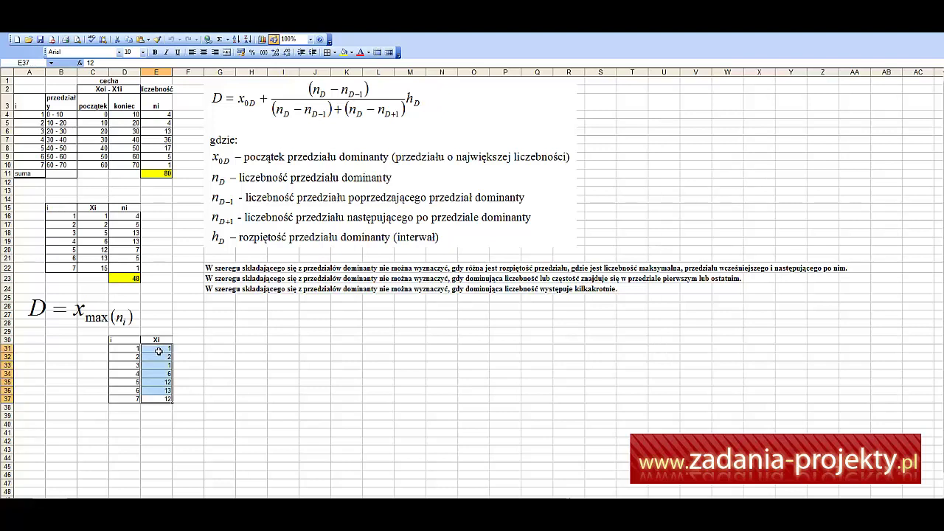
left_click(159, 352)
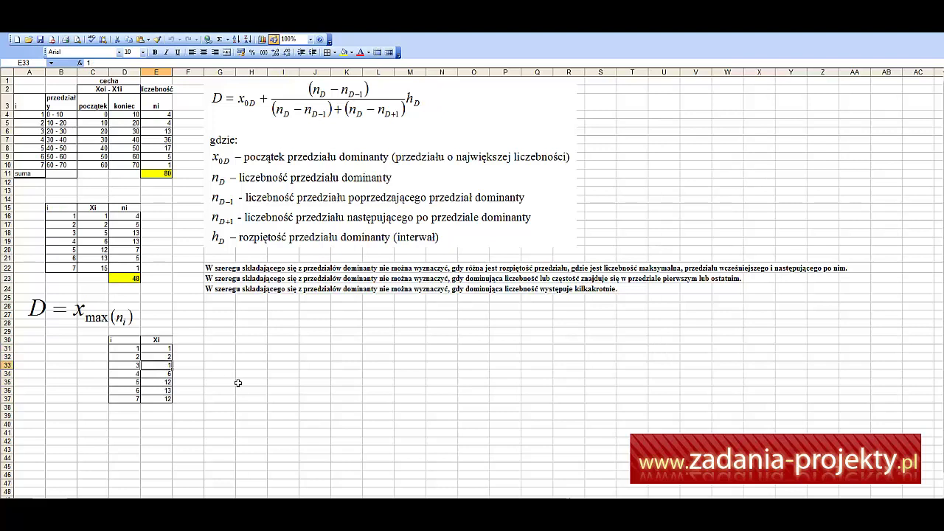
left_click_drag(222, 405, 258, 357)
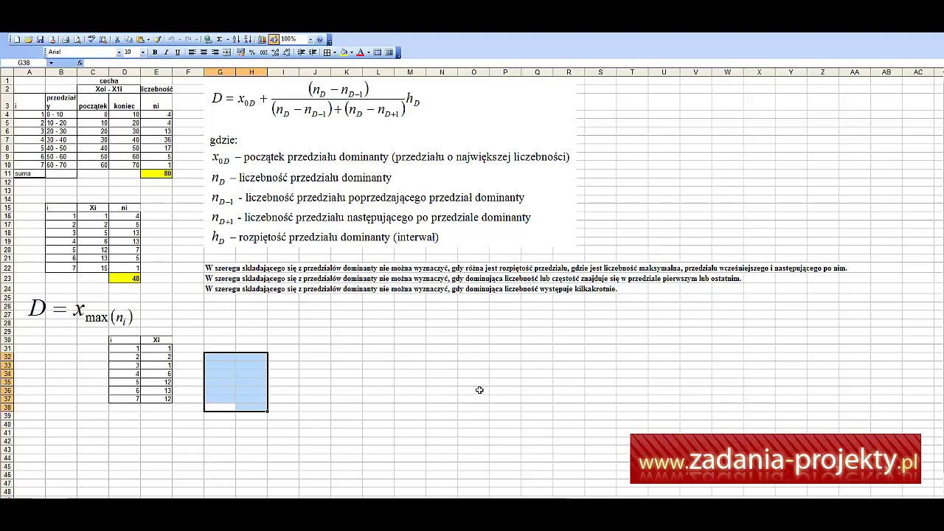
Step: Change the third Xi value in cell E33 to 3 and compare the values in E37 and E35
left_click(152, 382)
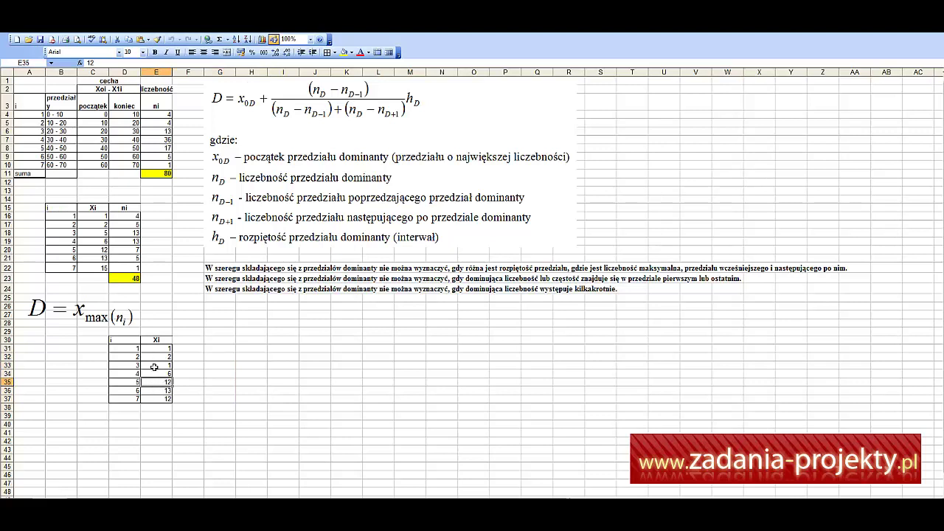
left_click(155, 367)
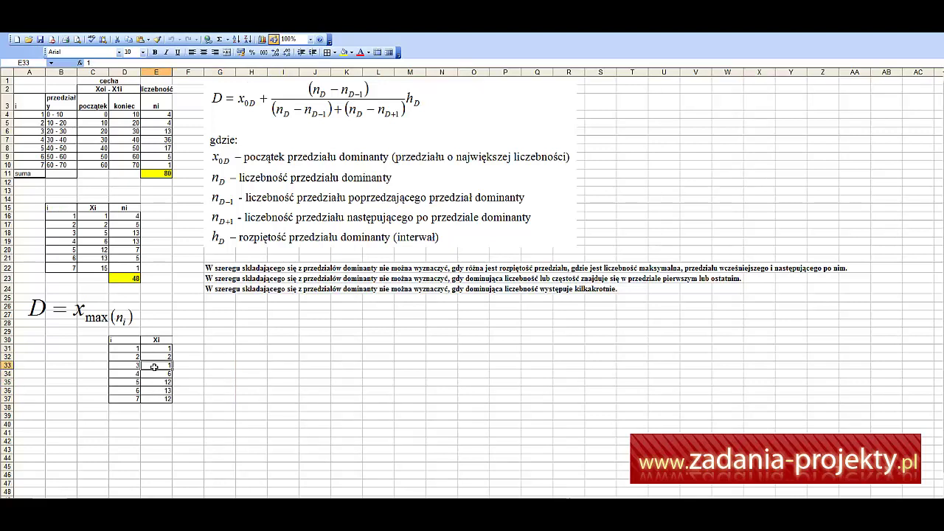
type("3")
left_click(185, 385)
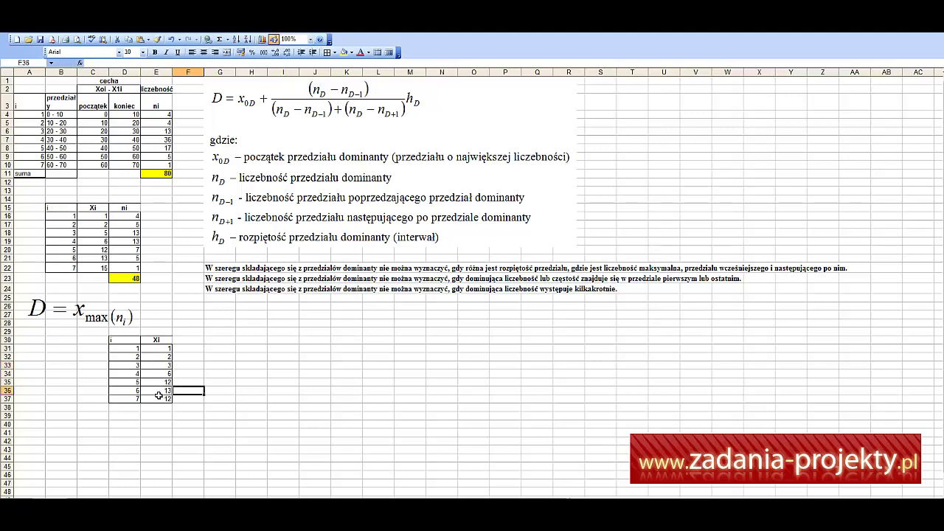
left_click(159, 397)
left_click(159, 381)
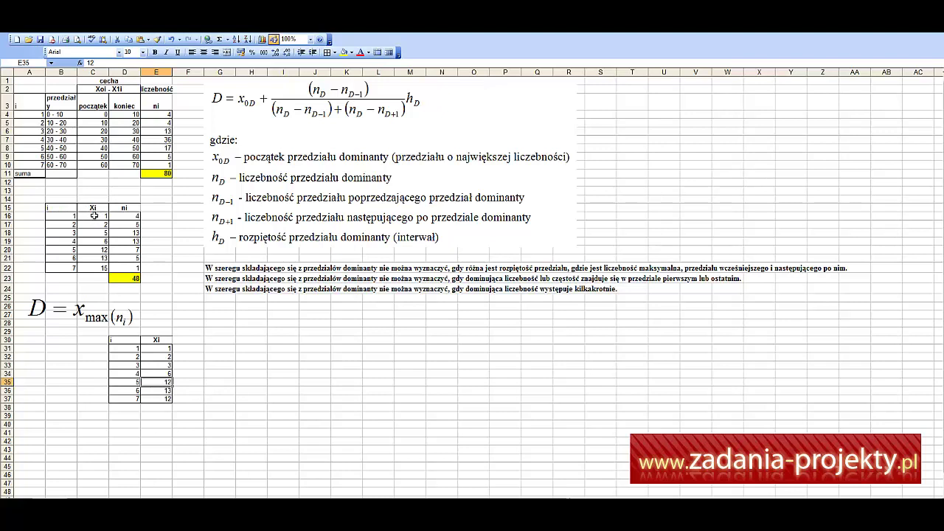
Step: Look over the Xi and ni columns of the second table in C16:D22, focusing on the frequencies in D16:D22
left_click_drag(98, 214, 122, 269)
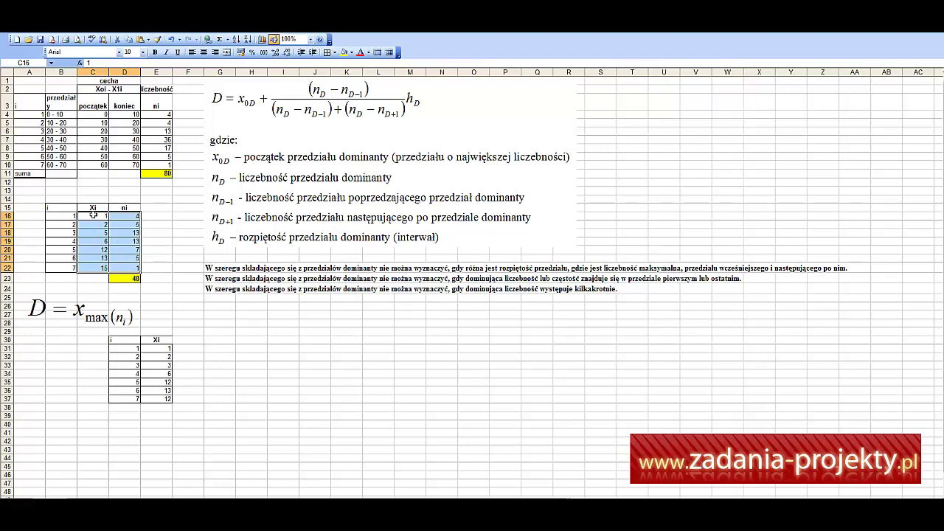
left_click_drag(100, 217, 124, 216)
left_click(119, 270)
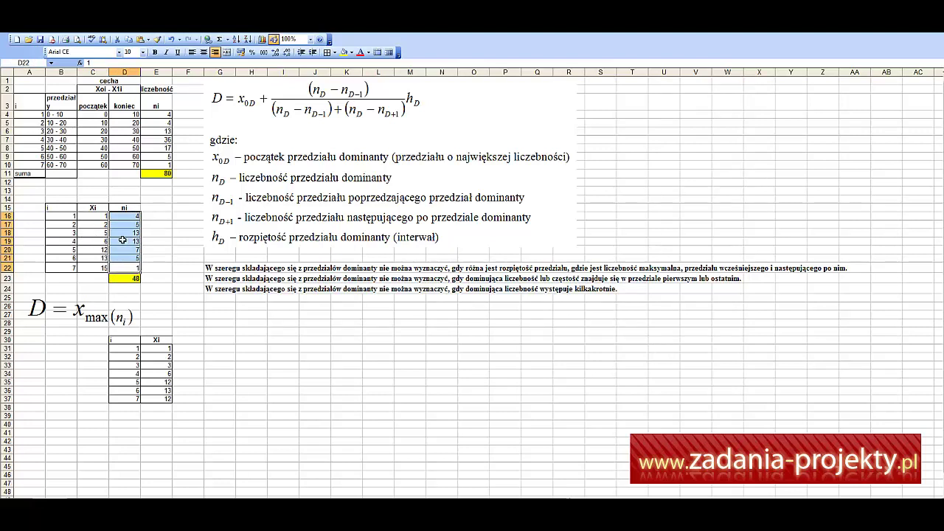
Step: Compare the frequencies in D18 and D19 with their corresponding Xi values in C18 and C19
left_click(122, 240)
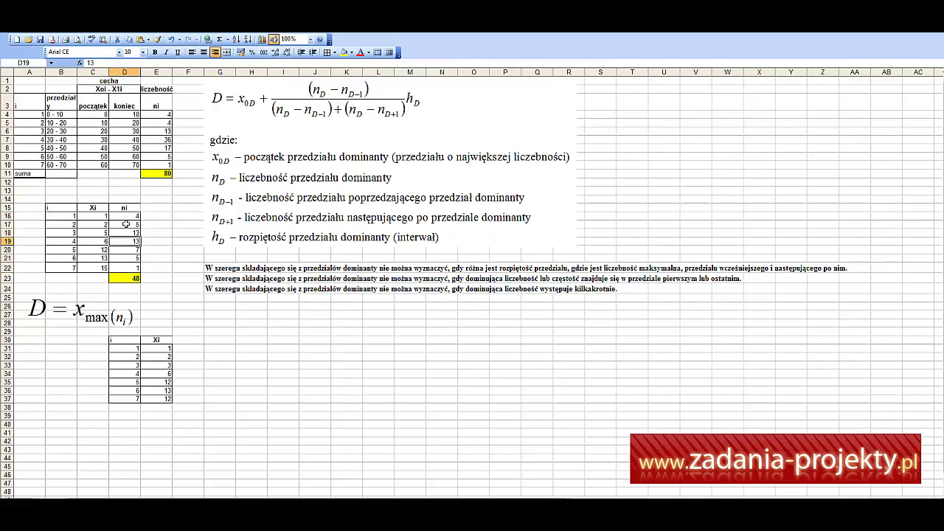
left_click(94, 238)
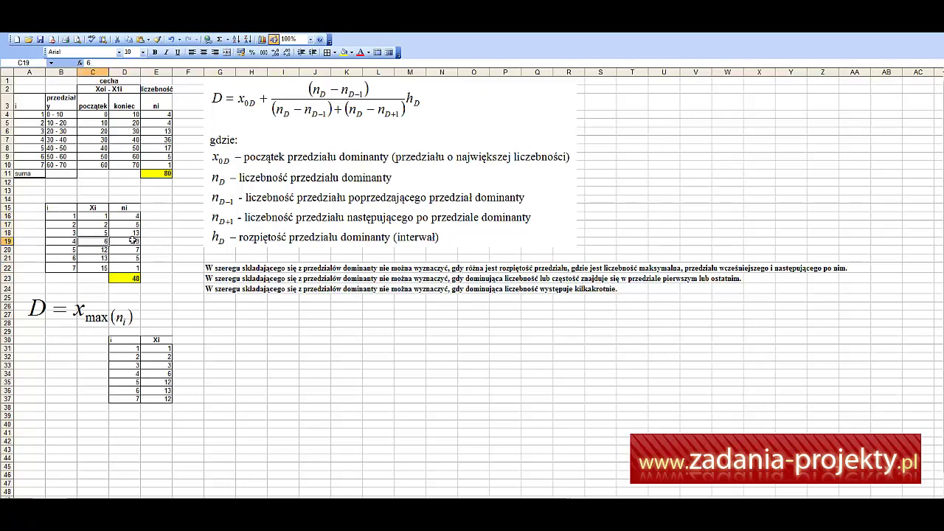
left_click(125, 241)
left_click(90, 231)
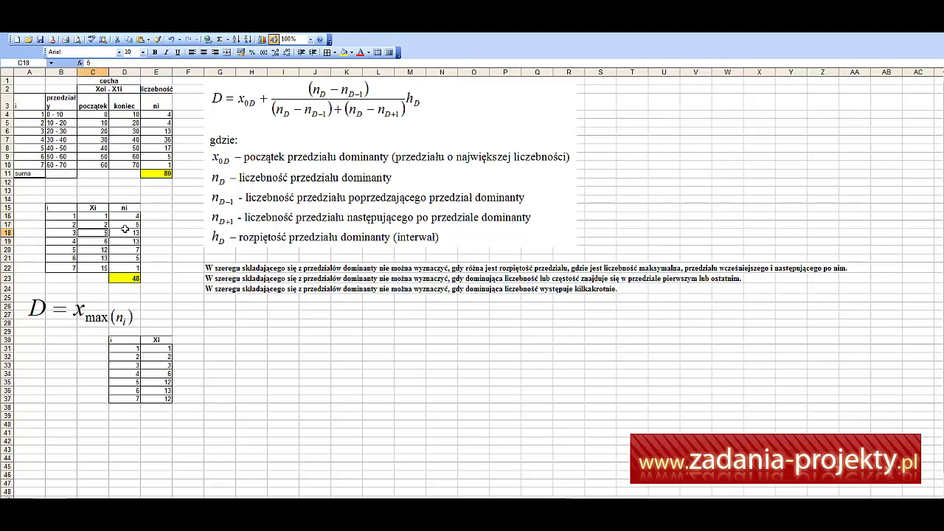
left_click(126, 232)
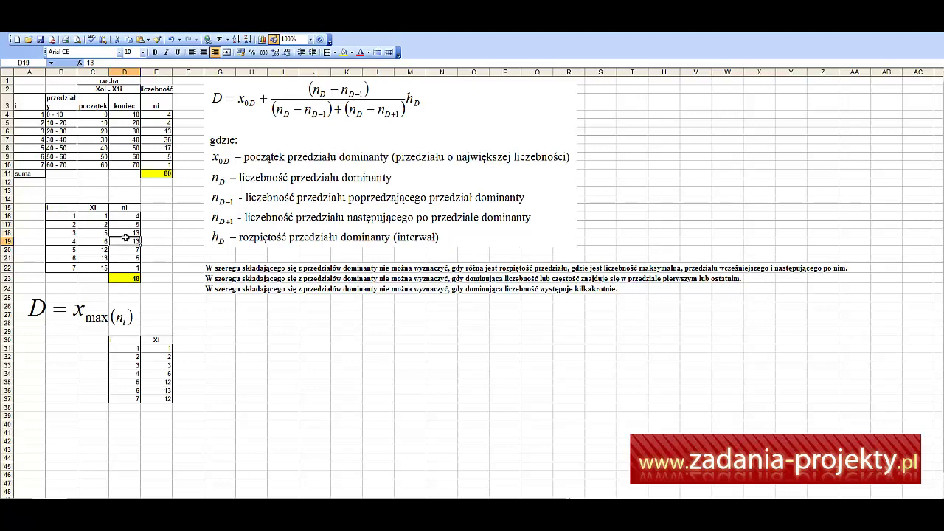
left_click_drag(126, 240, 132, 268)
left_click(135, 230)
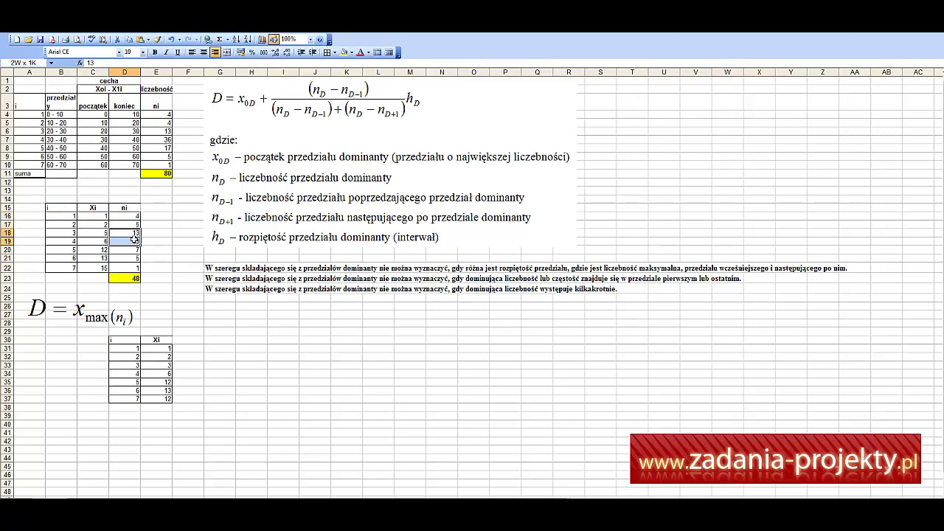
left_click_drag(99, 235, 98, 243)
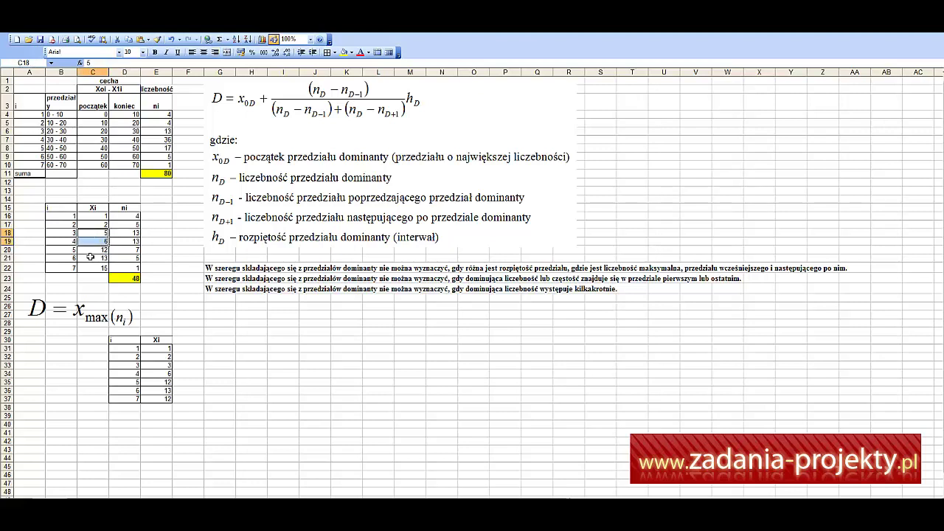
Step: Recheck the second table in C16:D22, matching the highest ni frequencies to their Xi values to judge the mode
left_click_drag(101, 216, 118, 267)
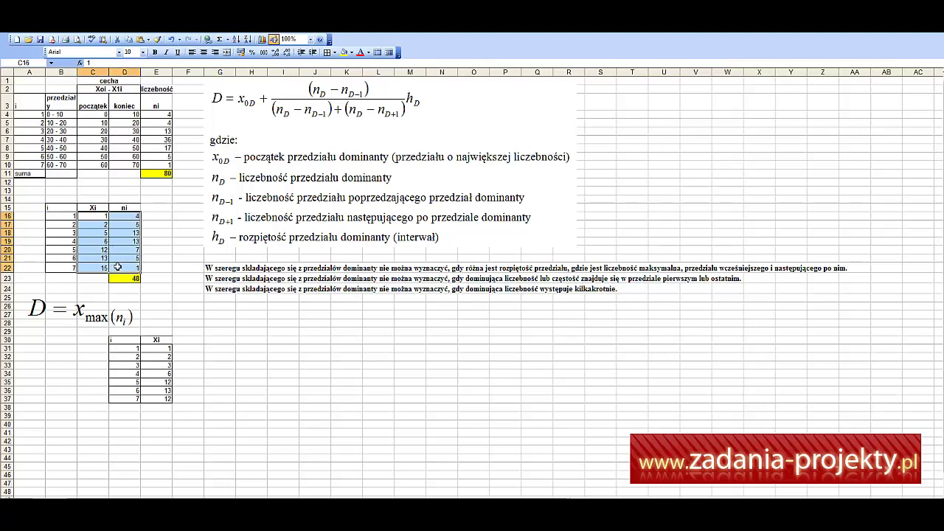
left_click(101, 232)
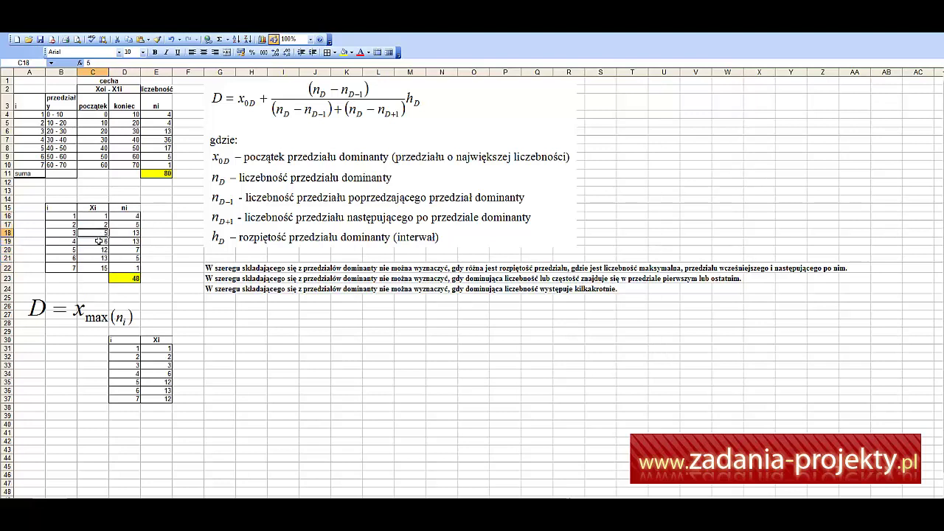
left_click(99, 241)
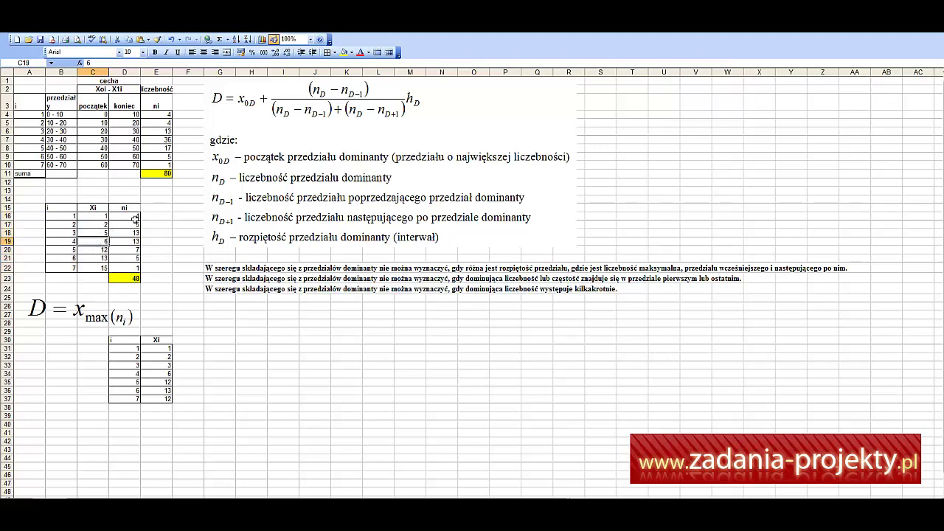
left_click_drag(135, 217, 130, 266)
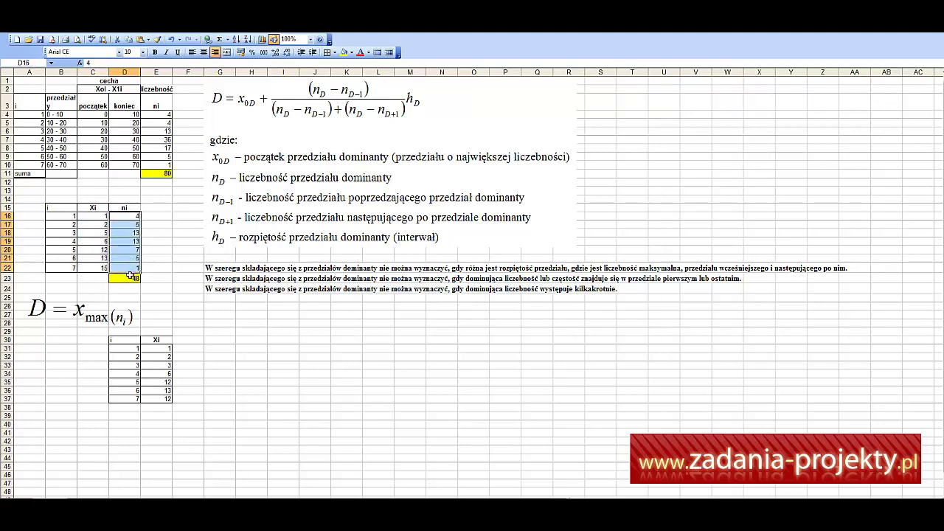
left_click_drag(125, 234, 130, 242)
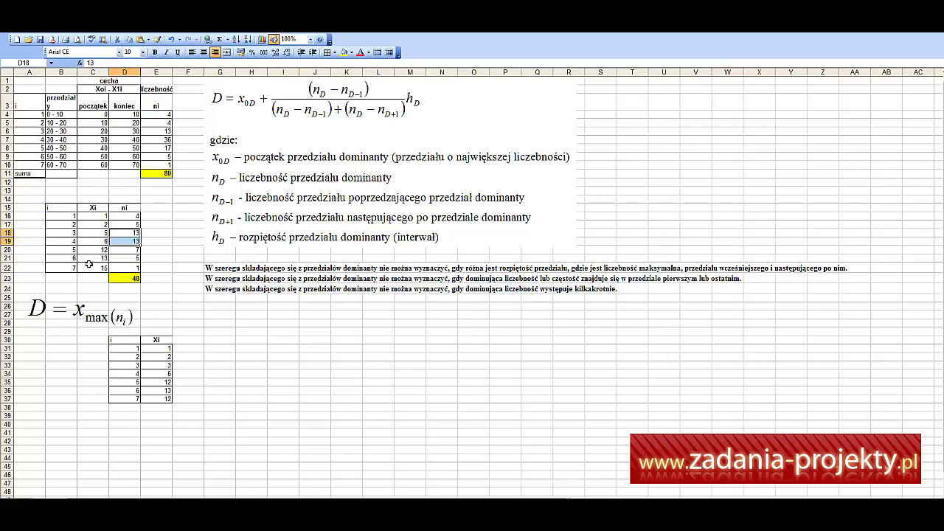
left_click(106, 235)
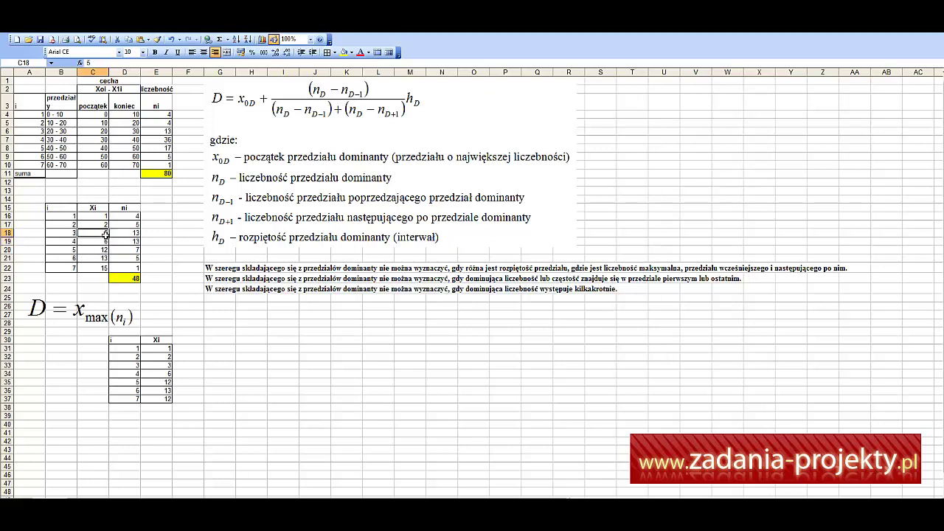
left_click(96, 240)
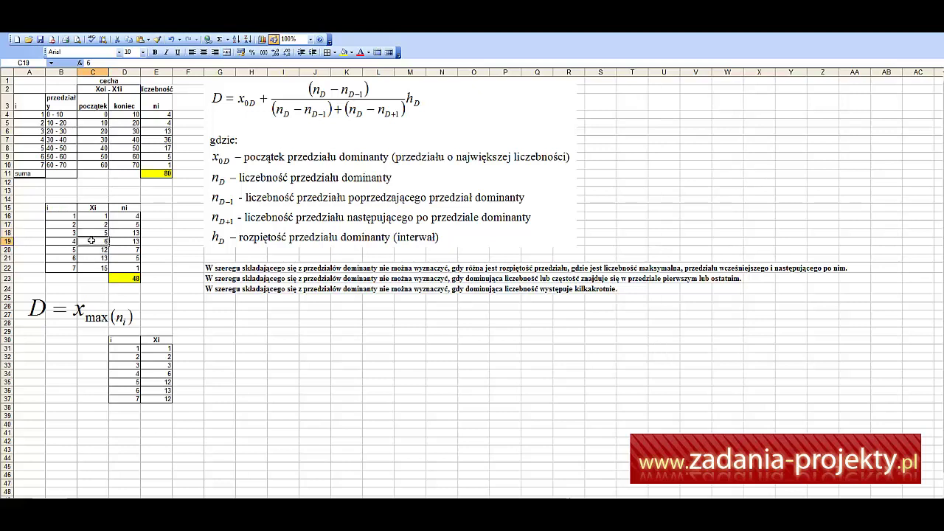
left_click(89, 233)
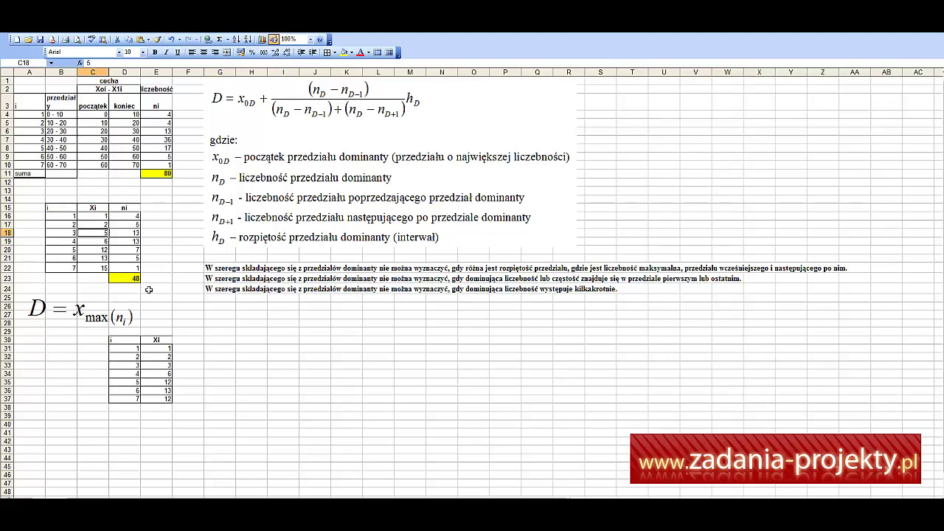
Step: Look over the interval series in the first table, covering the class intervals in B4:D10 and the ni frequencies in E4:E10
left_click_drag(96, 114, 130, 165)
left_click(96, 103)
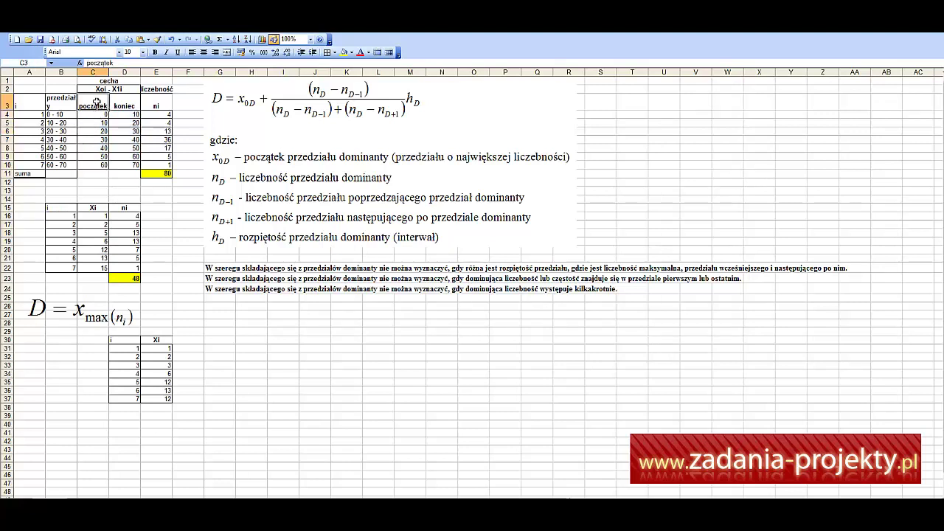
left_click_drag(63, 115, 64, 166)
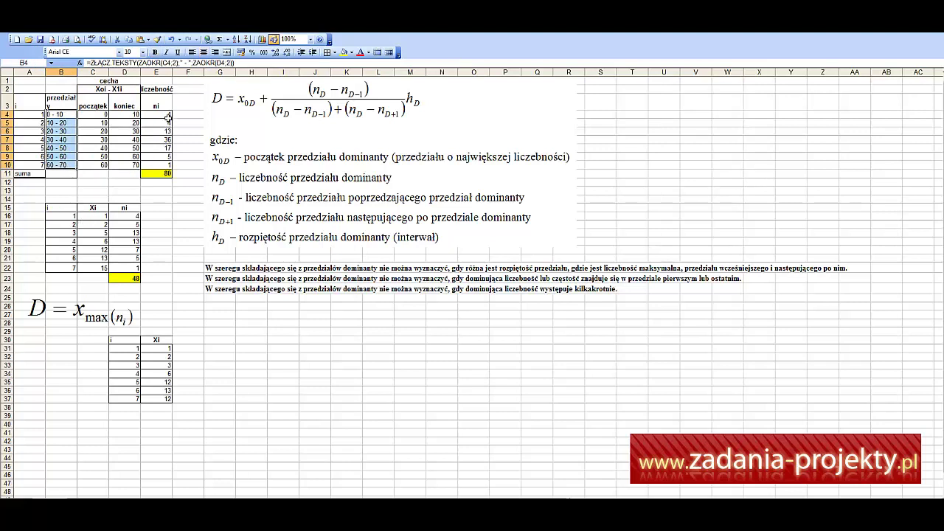
left_click_drag(169, 115, 165, 165)
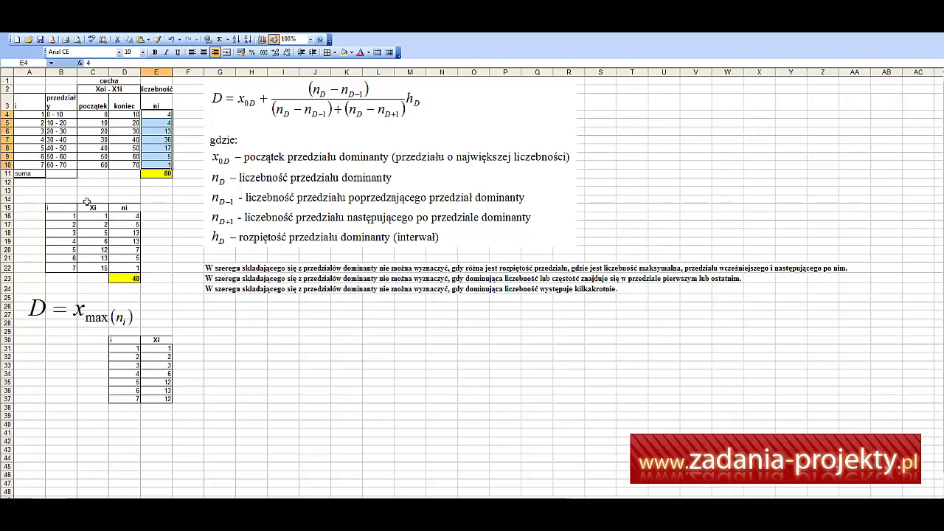
left_click(152, 190)
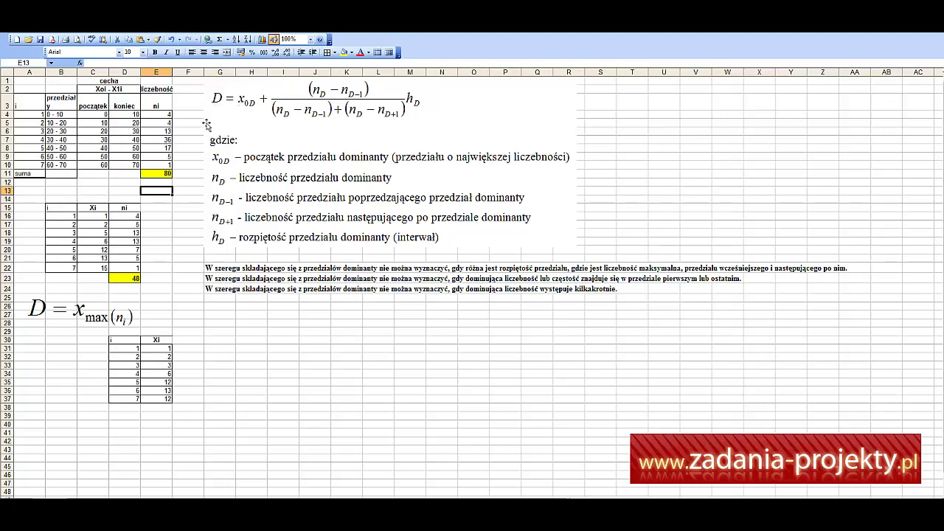
Step: Read the equal-width condition in G22 and locate the interval in B4:B10 with the highest ni frequency
left_click(210, 268)
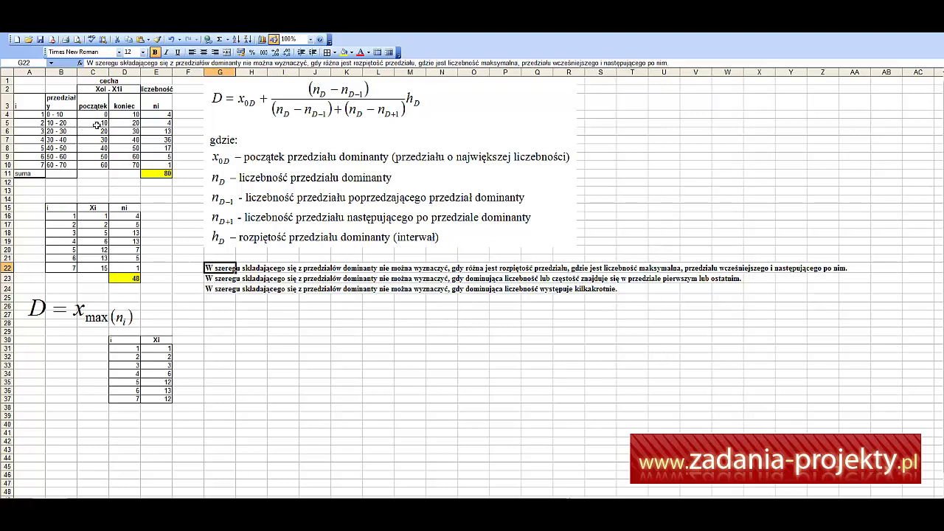
left_click_drag(92, 122, 122, 123)
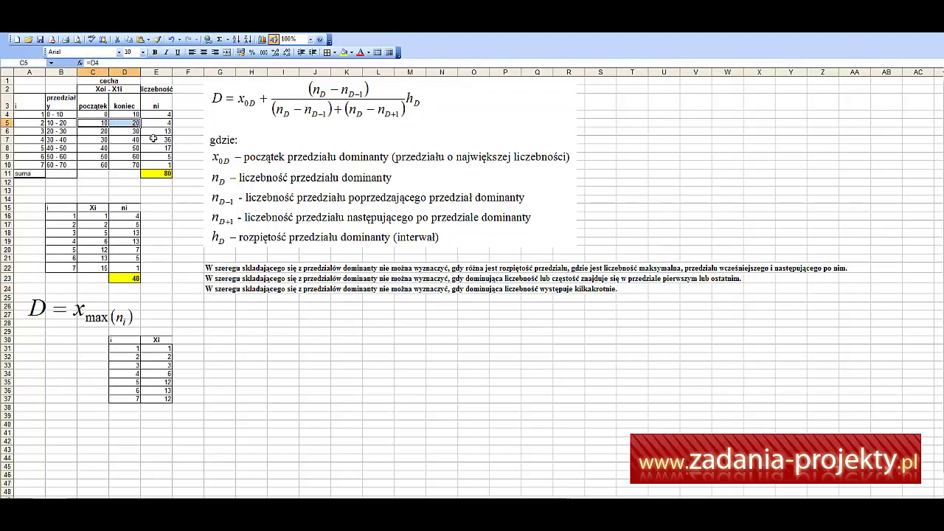
left_click_drag(158, 117, 137, 171)
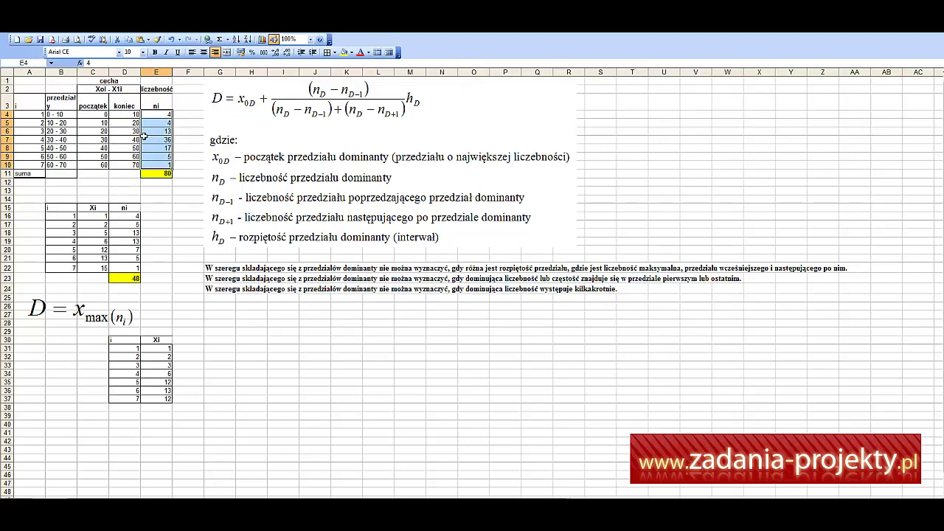
left_click(148, 142)
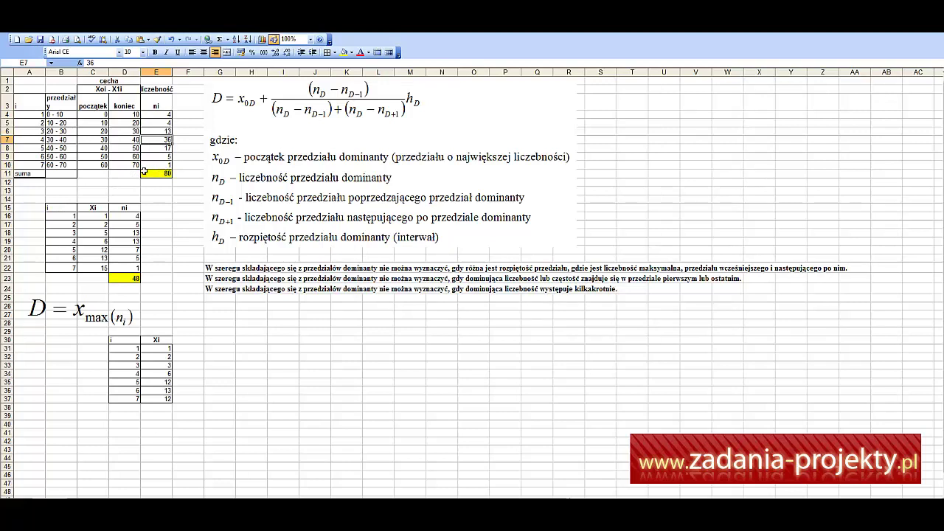
left_click(53, 140)
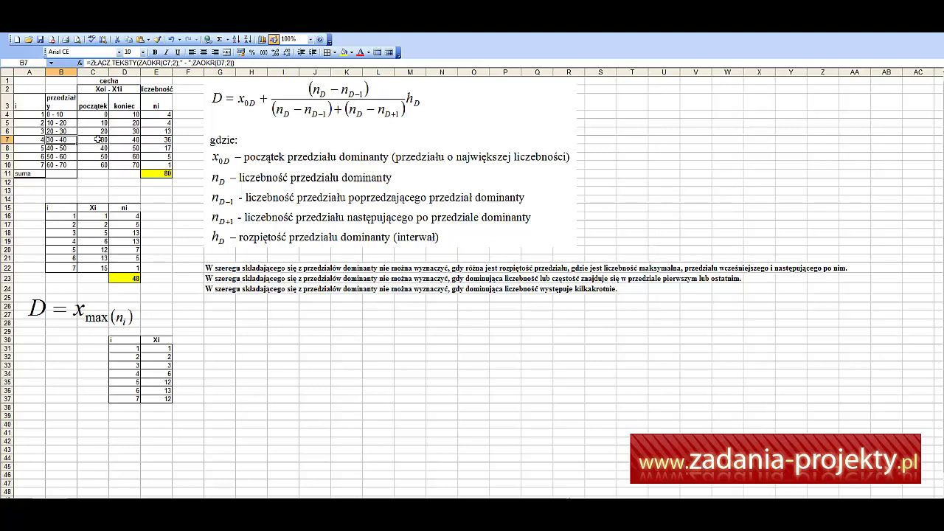
Step: Compare the width of the dominant interval in C7:D7 with the intervals directly before and after it
left_click_drag(98, 139, 120, 139)
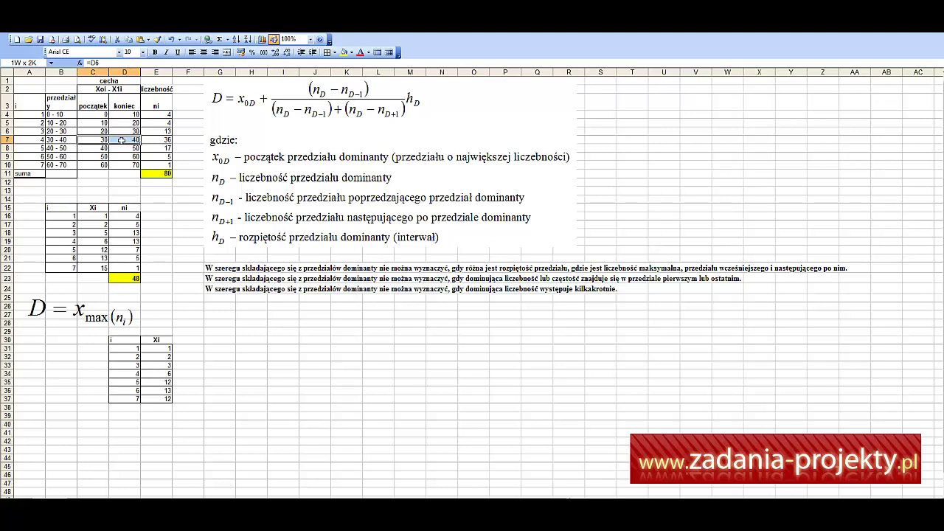
mouse_move(121, 139)
left_mouse_down()
mouse_move(122, 130)
mouse_move(122, 145)
left_mouse_up()
left_click_drag(93, 130, 119, 146)
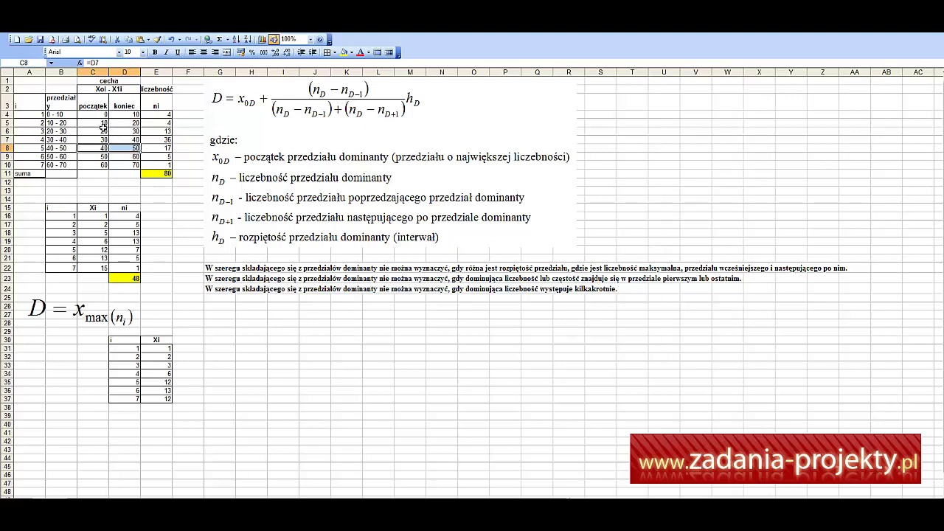
left_click_drag(96, 132, 121, 146)
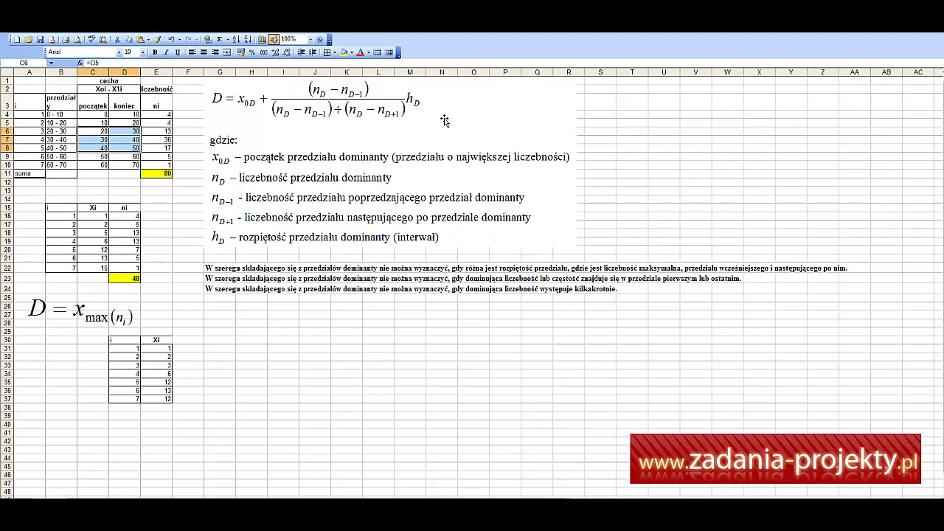
Step: Read the first-or-last-interval condition in G23 and move the dominant frequency to the first interval: 36 in E4, 4 in E7
left_click(225, 279)
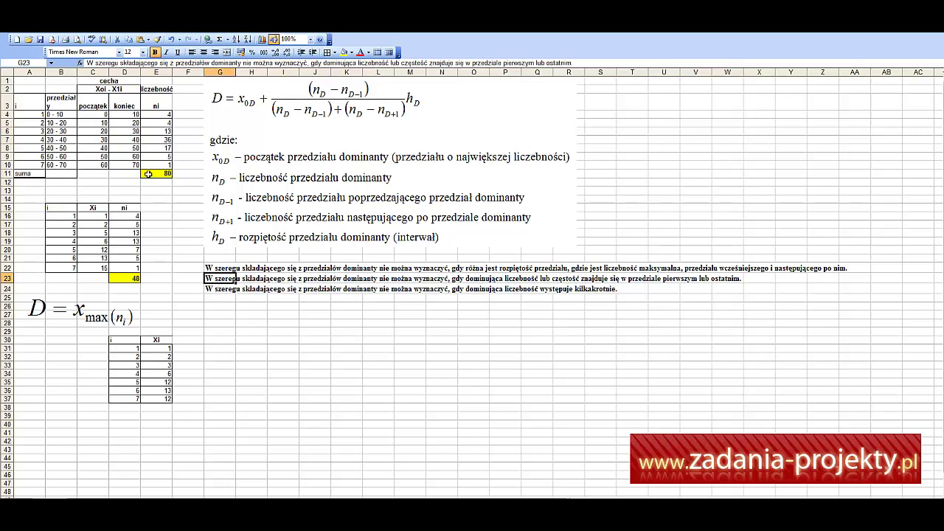
left_click(162, 115)
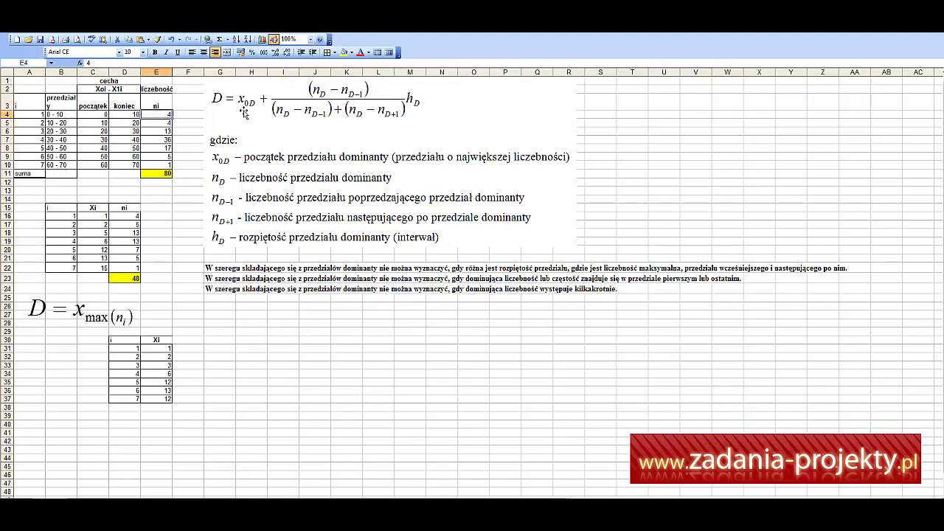
type("36")
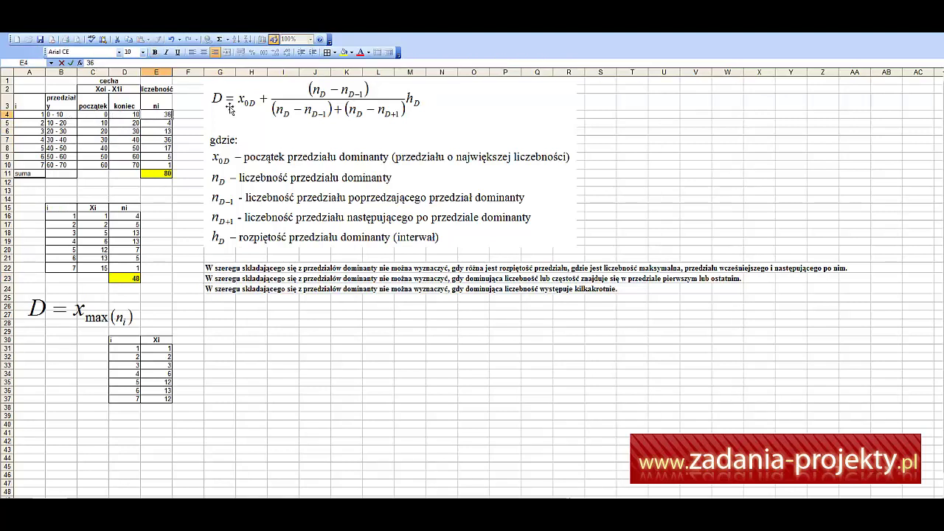
key("Return")
key("Down")
key("Down")
type("4")
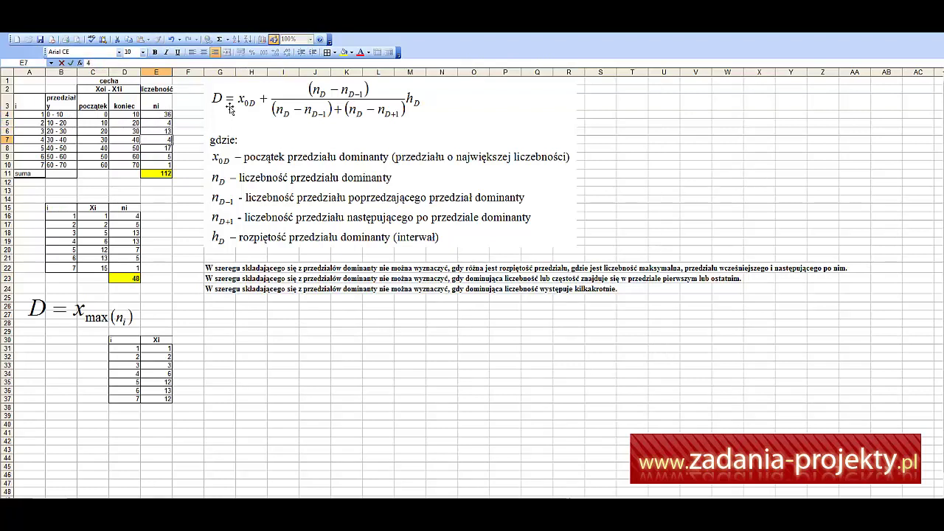
key("Return")
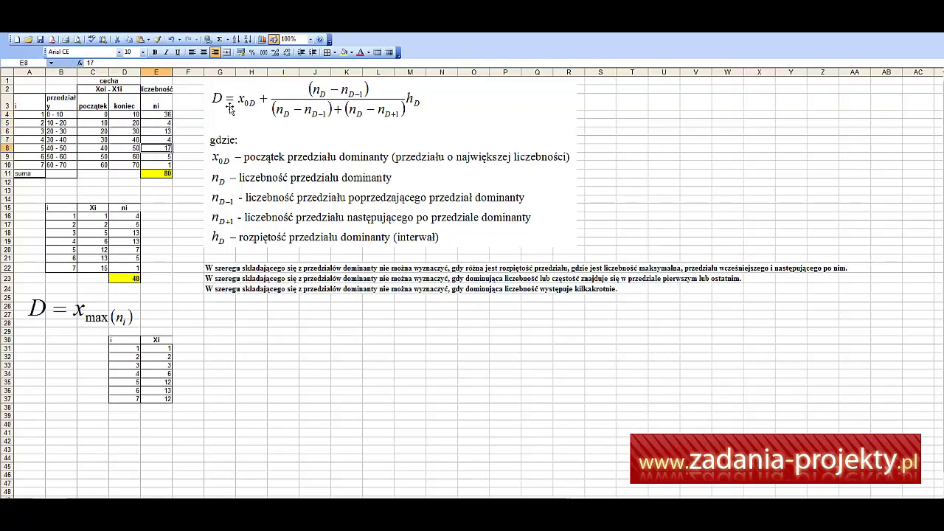
Step: Compare the first interval's frequency in E4 with the other ni values and with the following frequency in E5
left_click(93, 115)
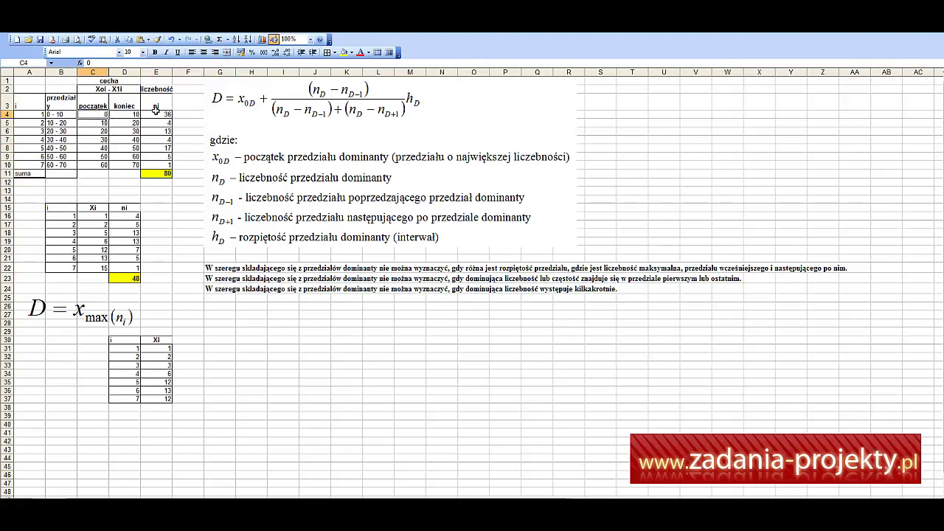
left_click_drag(155, 114, 156, 164)
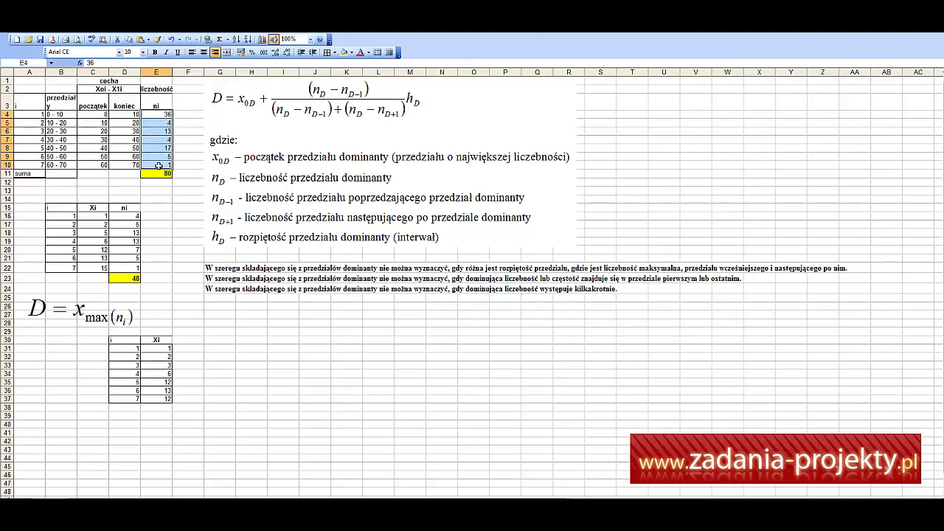
left_click(166, 117)
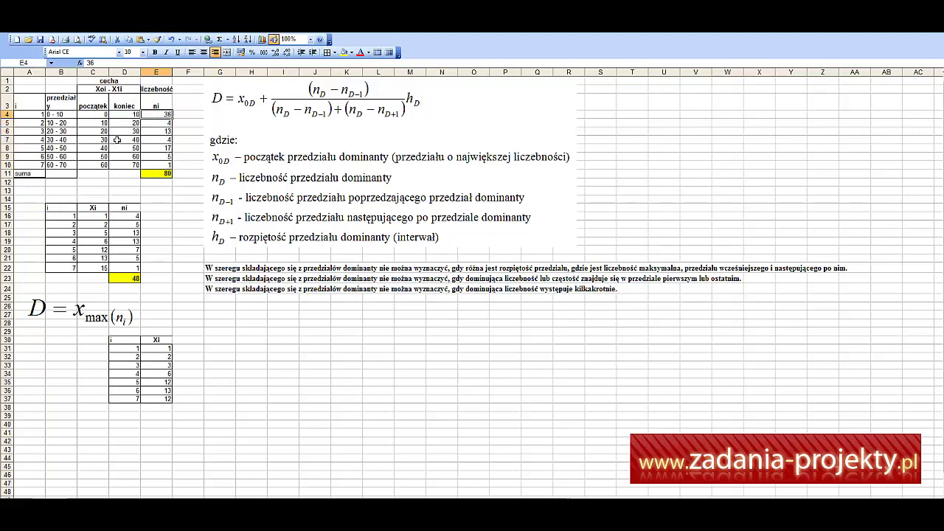
left_click(62, 115)
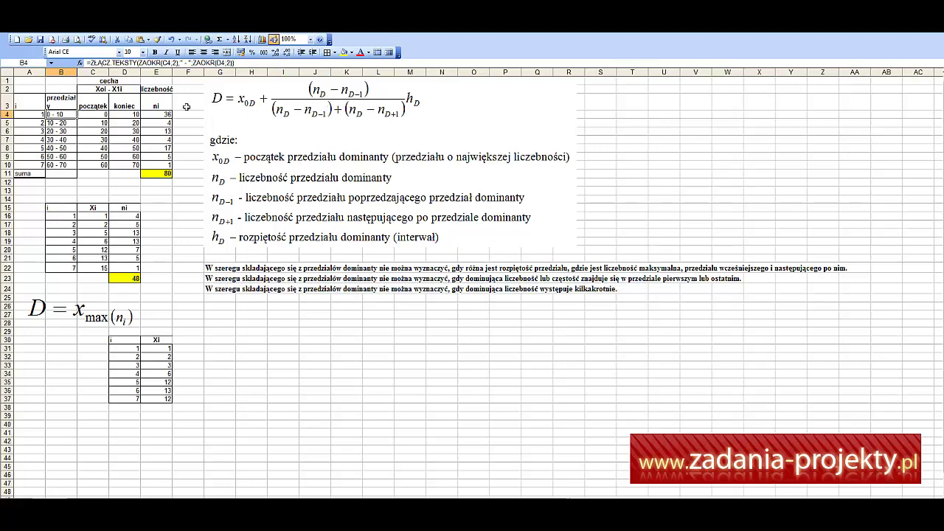
left_click(165, 114)
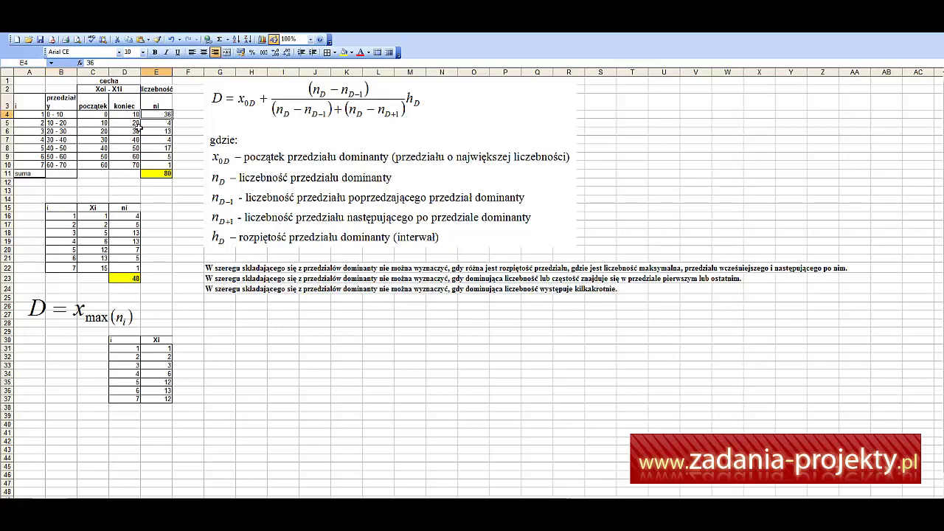
key("Return")
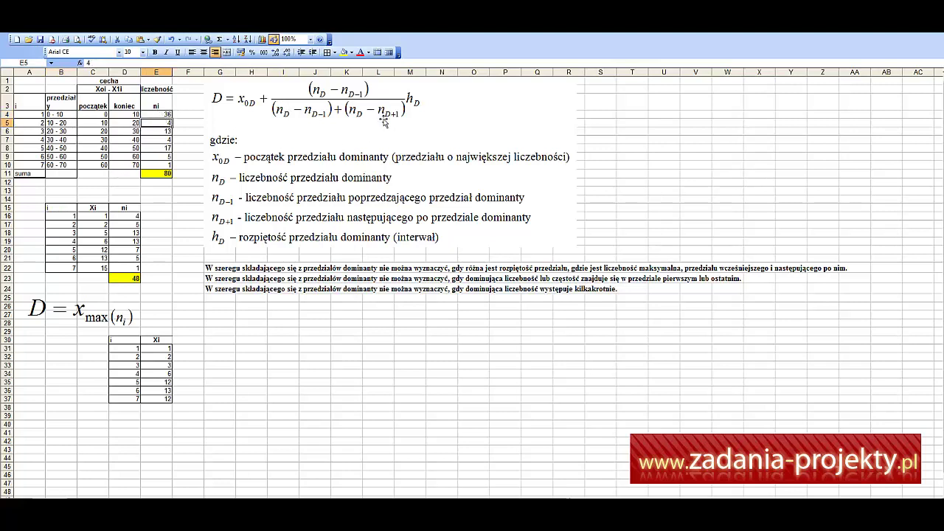
Step: Check whether the first interval in row 4 has a preceding frequency that the mode formula could use
left_click(168, 102)
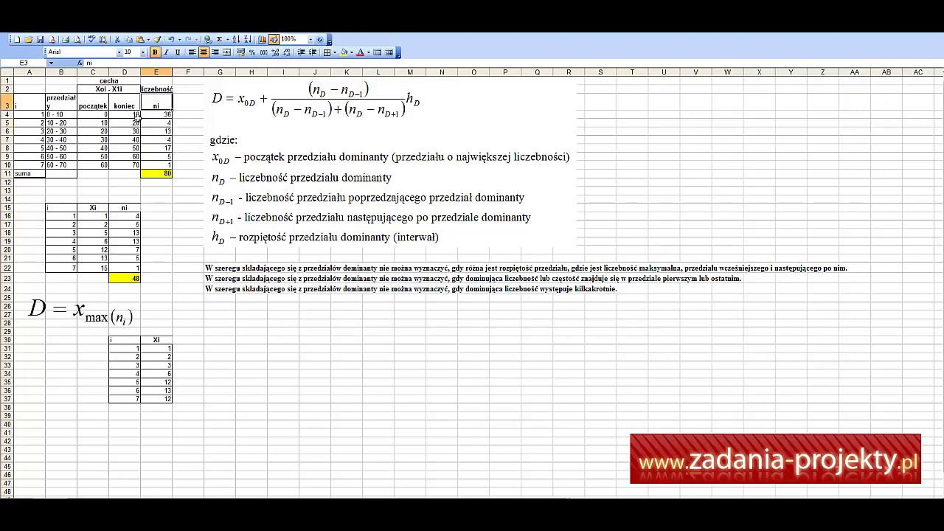
left_click(162, 116)
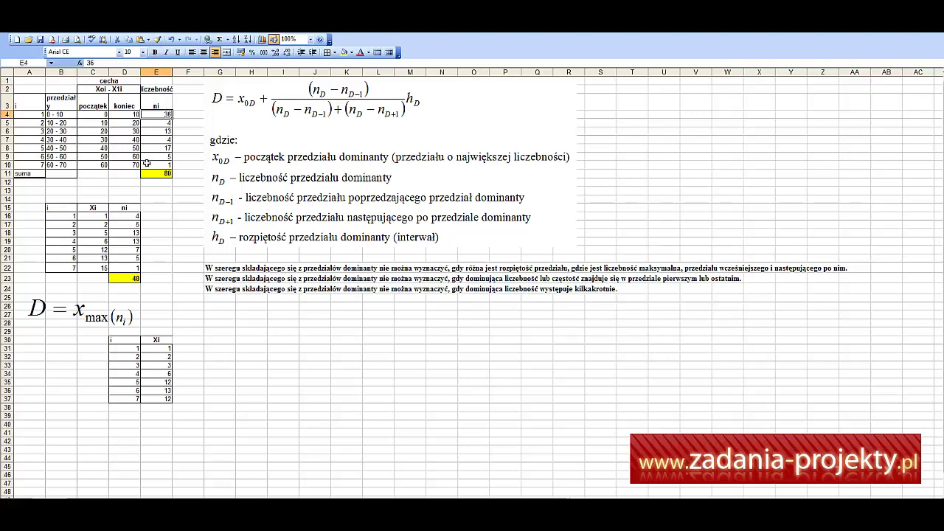
left_click(154, 102)
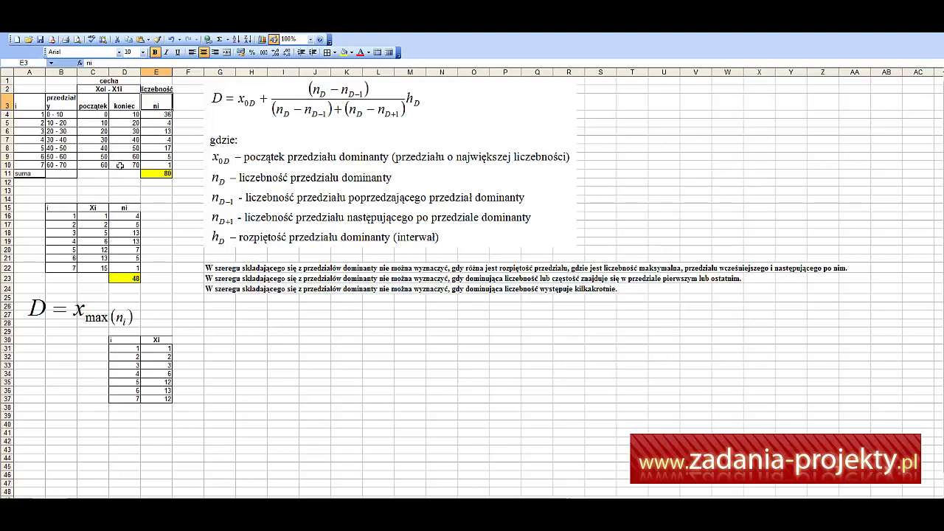
left_click(65, 115)
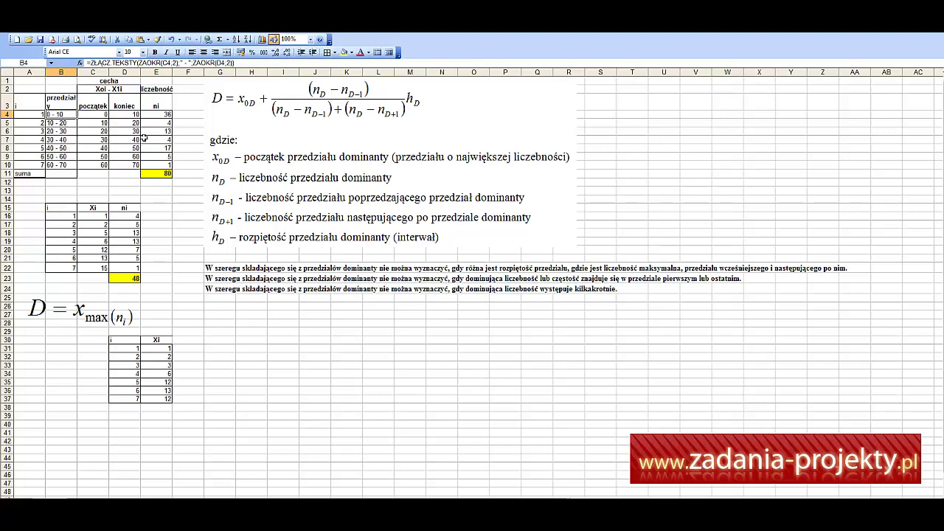
left_click(163, 110)
left_click_drag(97, 116, 115, 117)
left_click(159, 117)
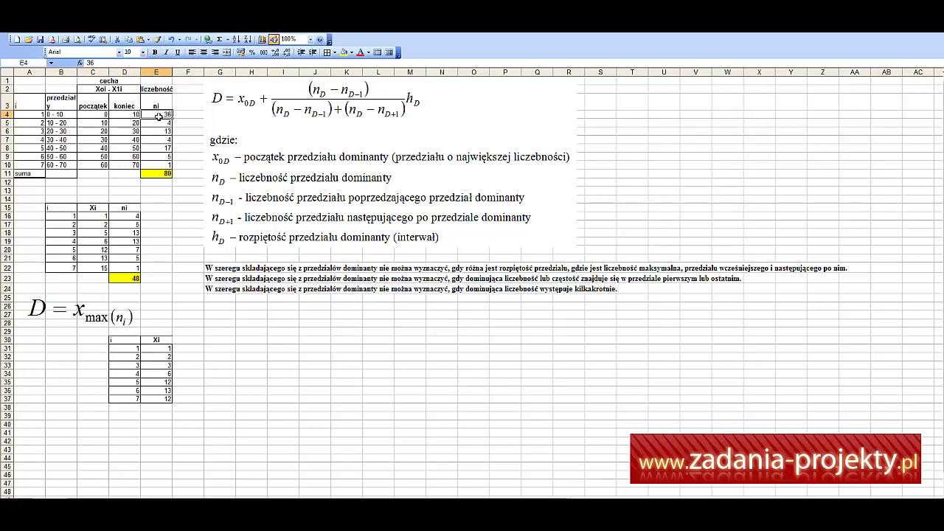
left_click(157, 100)
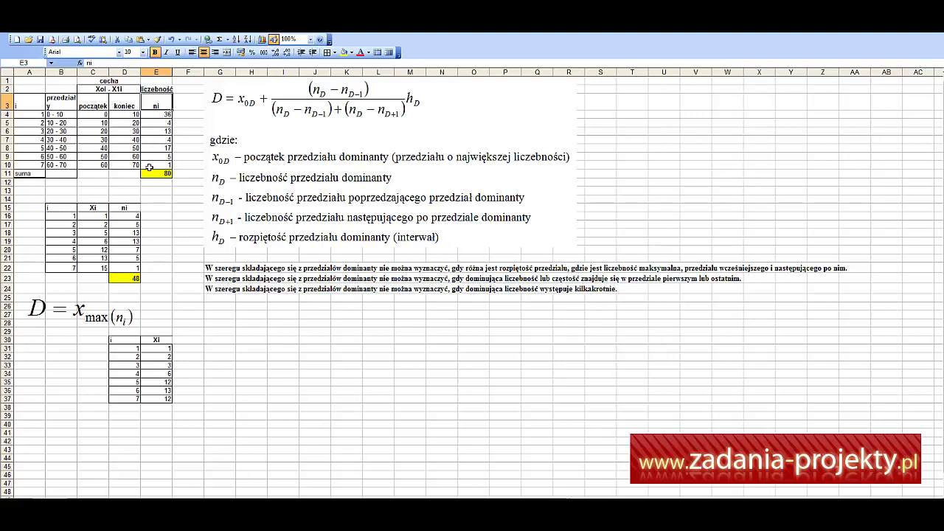
Step: Move the dominant frequency to the last interval by setting E4 to 4 and E10 to 36
left_click(159, 114)
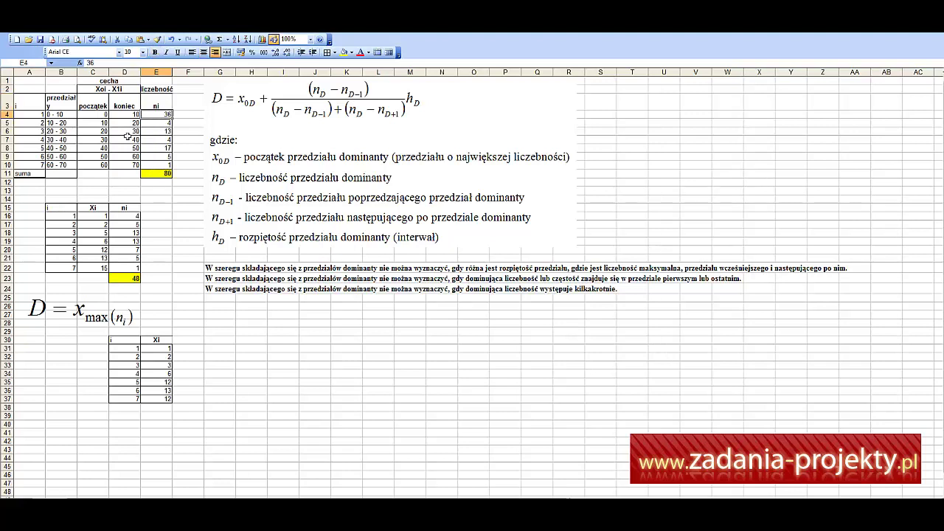
type("4")
key("Return")
key("Return")
key("Return")
key("Return")
key("Return")
key("Return")
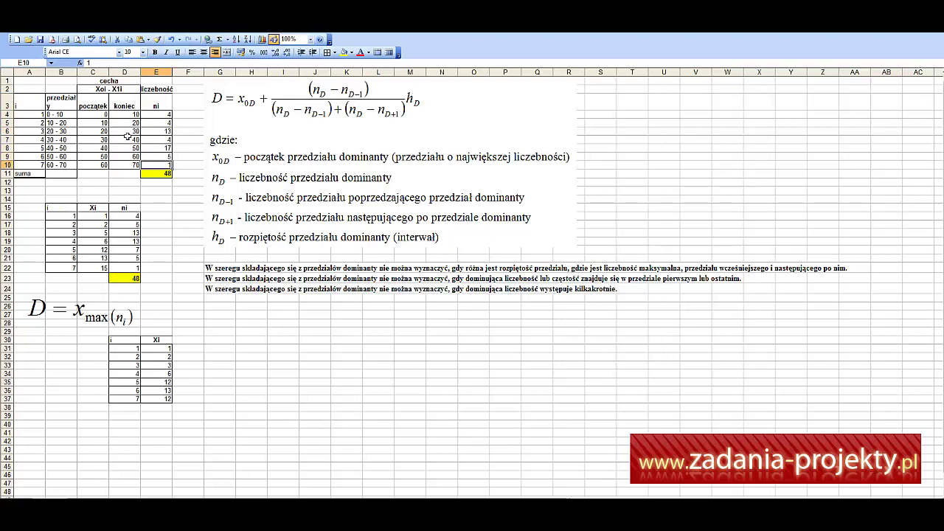
type("36")
key("Return")
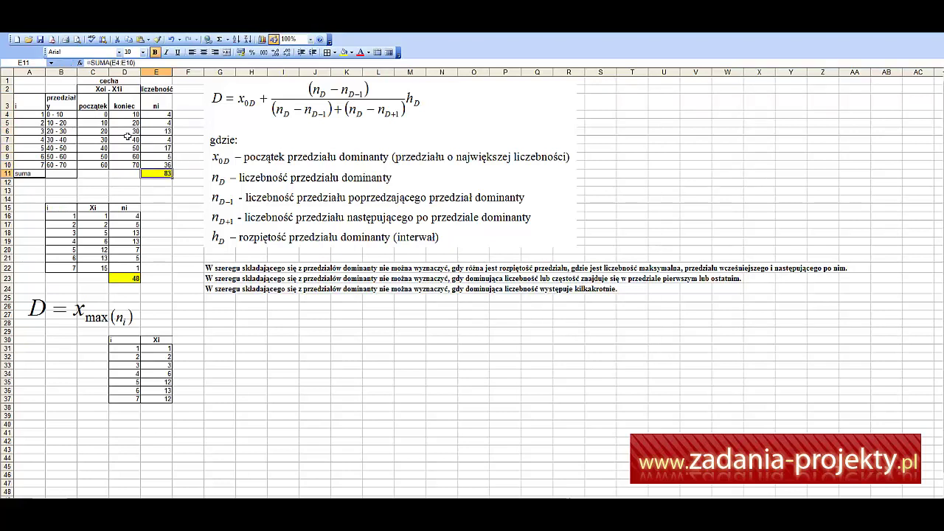
Step: Compare the last interval's frequency in E10 with the rest of E4:E10 and match it to its interval in B10
left_click(150, 164)
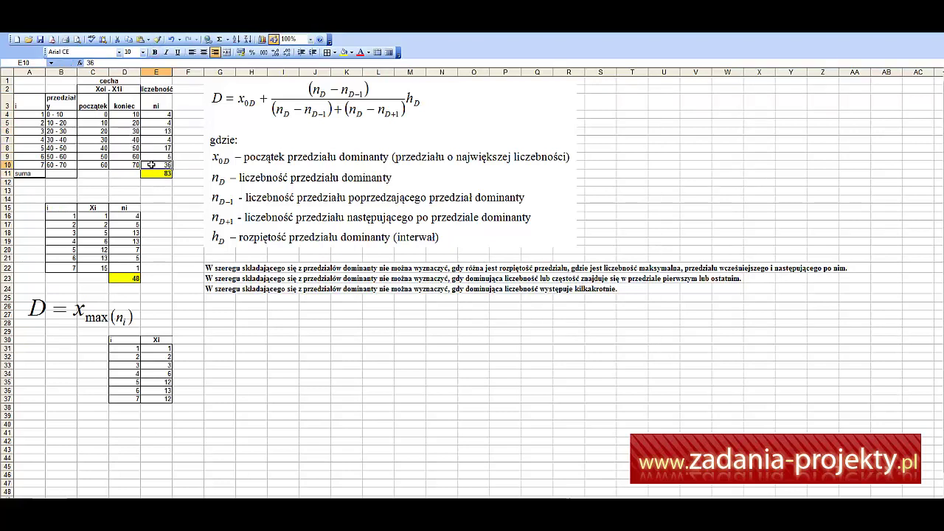
left_click_drag(157, 107, 152, 170)
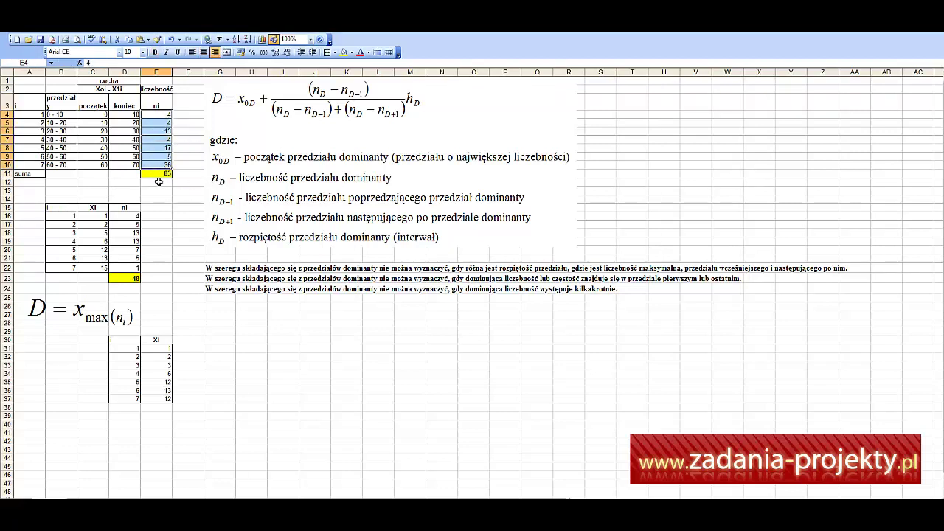
left_click(63, 163)
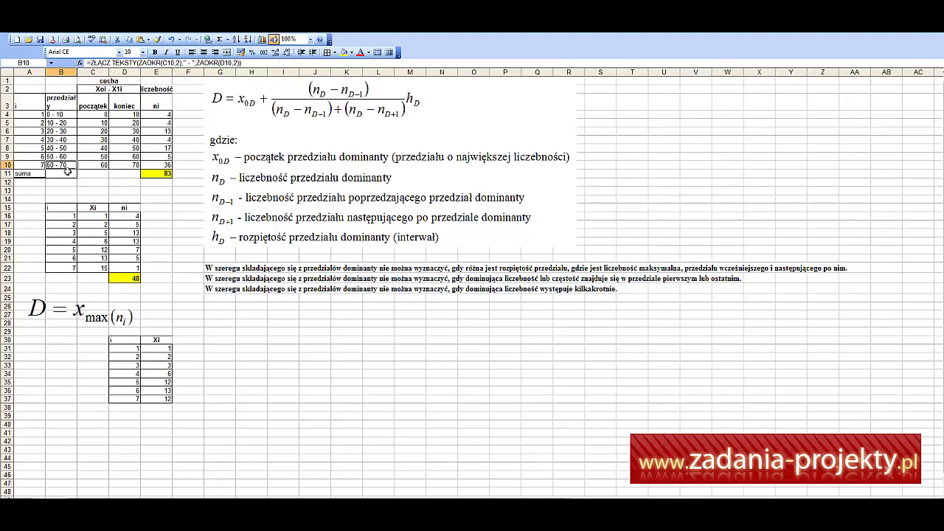
Step: Check whether the last interval's frequency in E10 has both a preceding and a following frequency for the mode formula
key("ctrl+c")
left_click(159, 165)
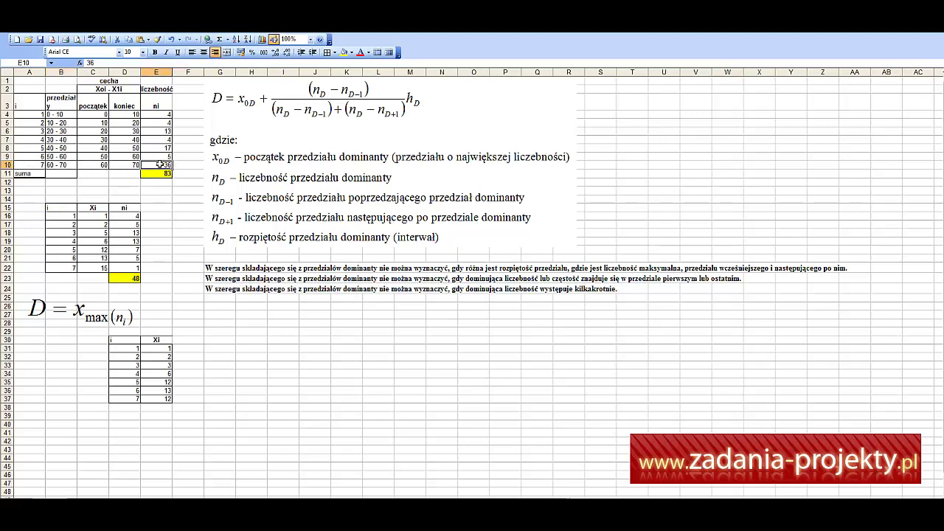
left_click(167, 156)
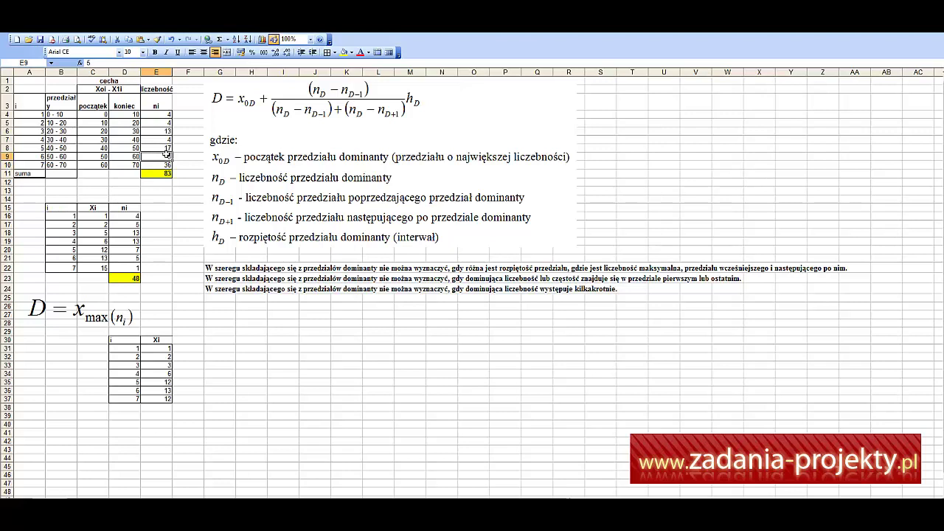
left_click(164, 173)
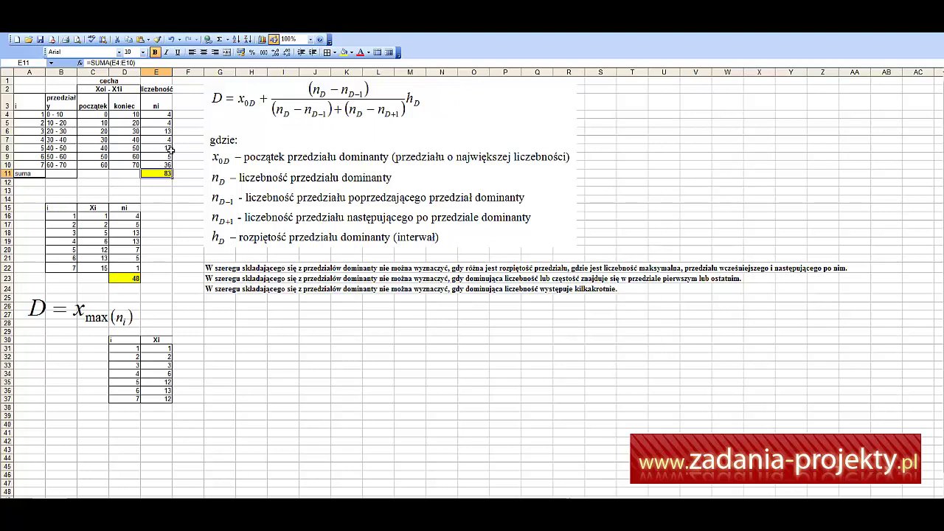
Step: Make the highest frequency occur twice by setting E10 and E6 to 16 and E8 to 15
left_click(152, 164)
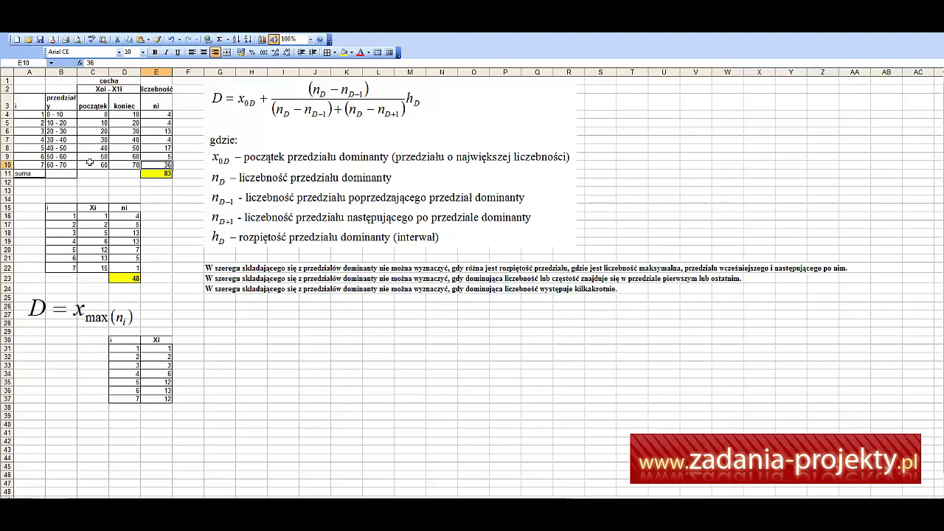
type("16")
key("Up")
key("Up")
key("Up")
key("Up")
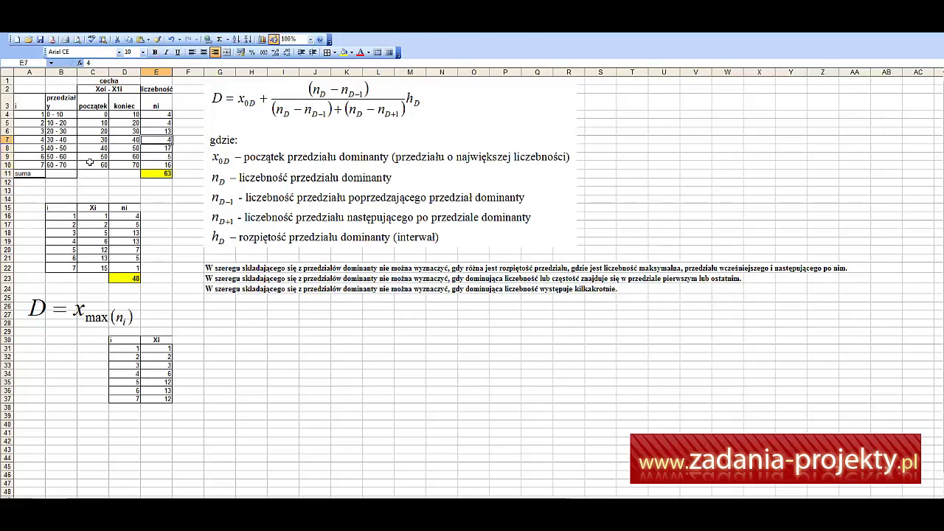
type("16")
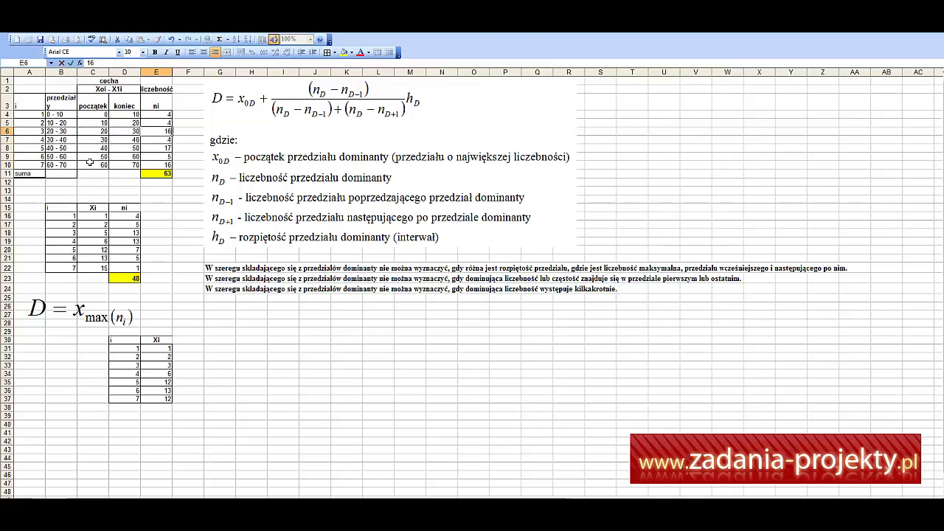
key("Down")
key("Down")
type("15")
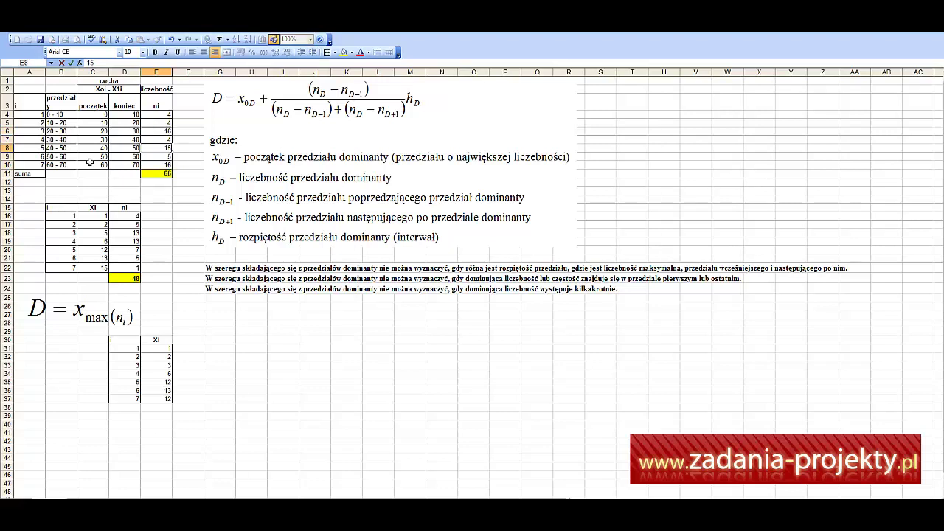
key("Return")
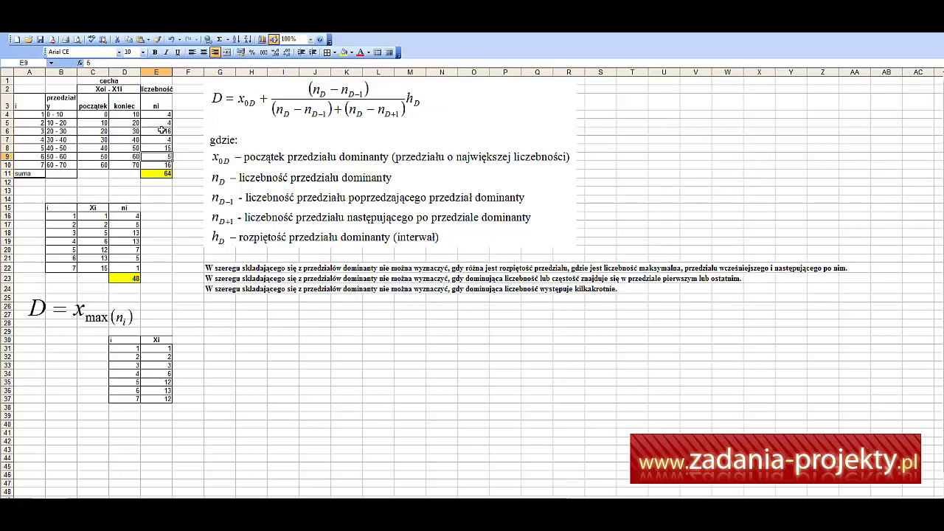
Step: Look through E4:E10 for the repeated maximum frequency and match E6 and E10 to their intervals in B6 and B10
left_click_drag(163, 114, 158, 166)
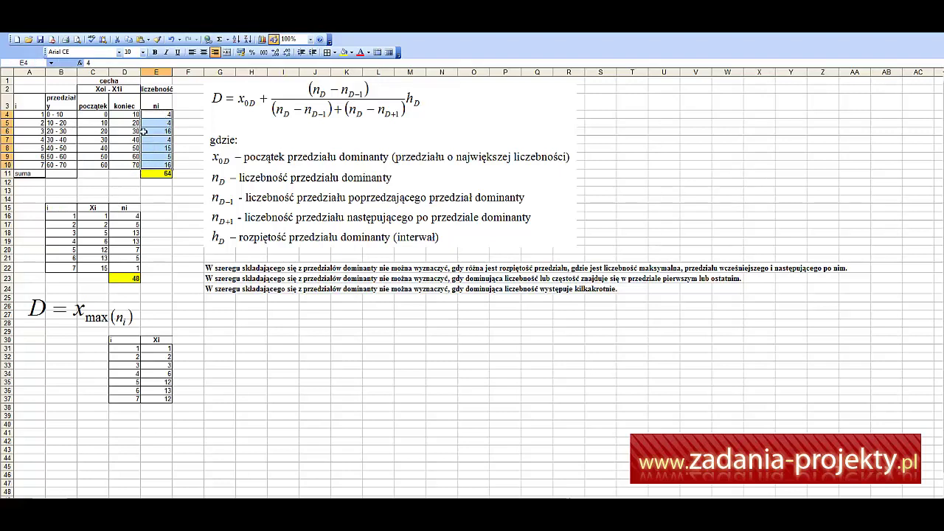
left_click(146, 132)
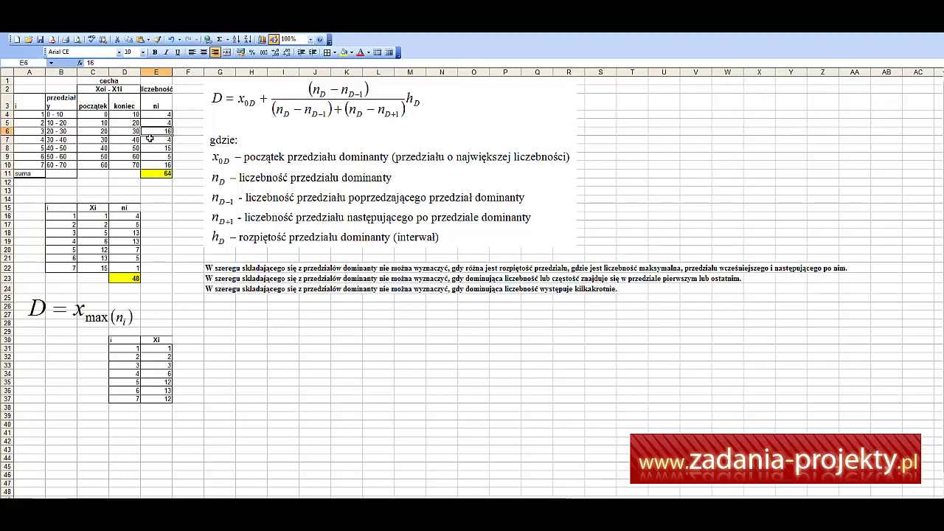
left_click(157, 163)
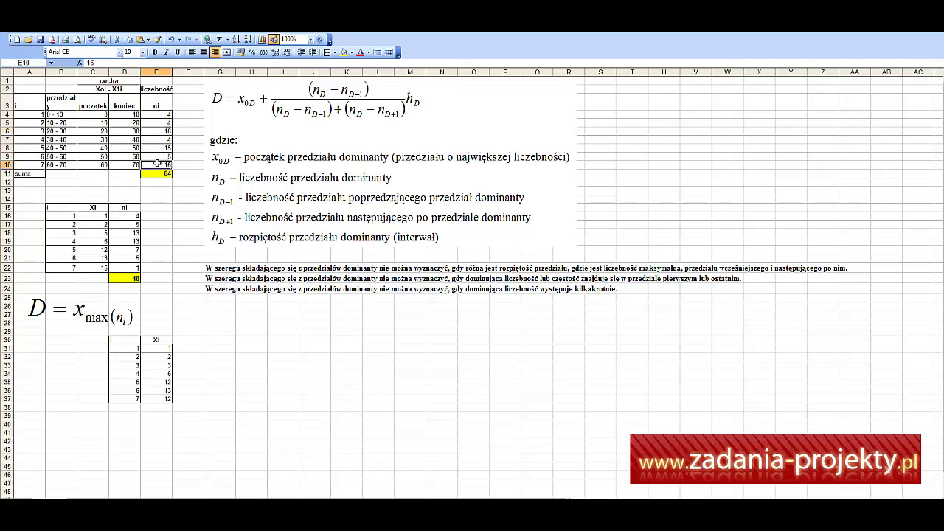
left_click(59, 132)
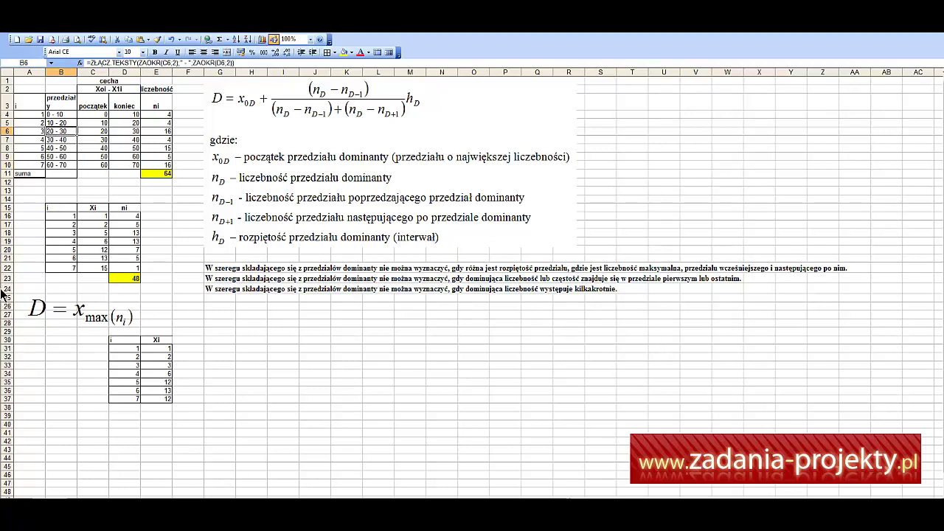
left_click(53, 165)
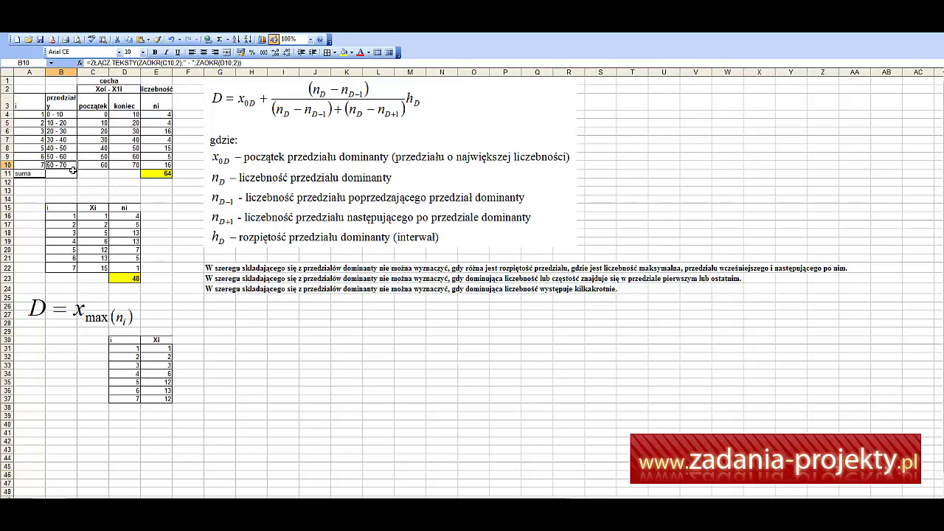
left_click(25, 234)
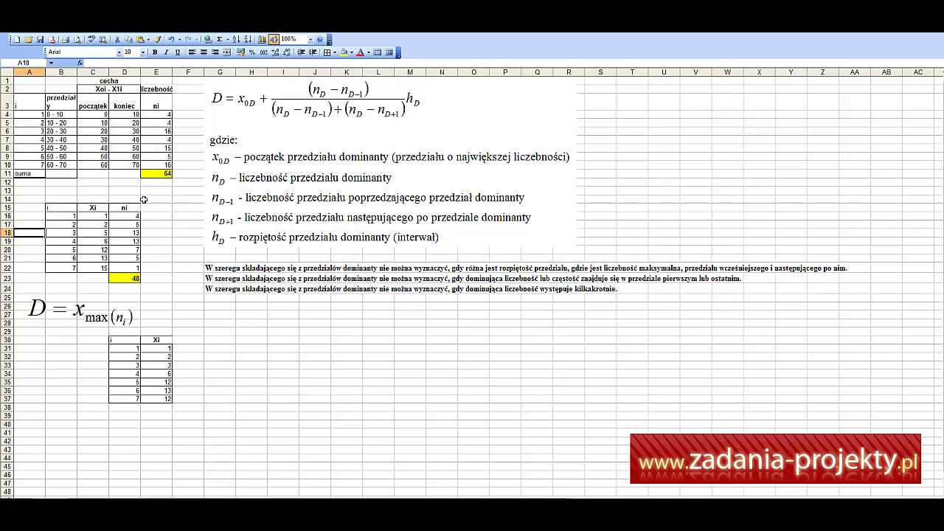
Step: Review the interval frequencies in E4:E10 again, comparing the last interval's frequency in E10 with the others
left_click(160, 166)
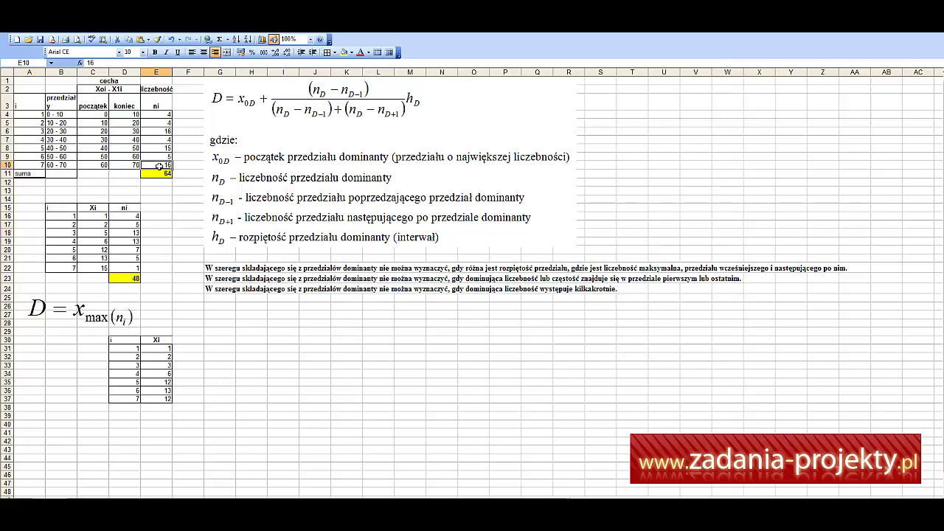
left_click_drag(152, 118, 152, 165)
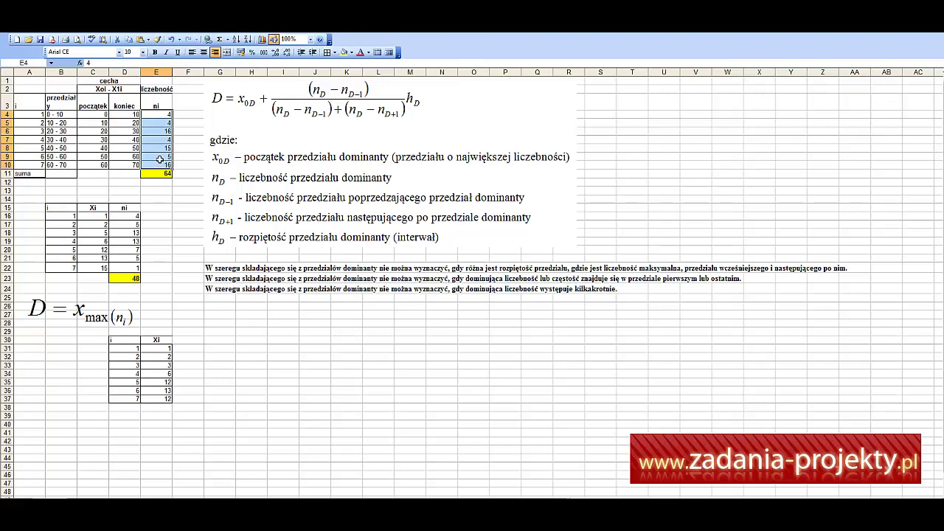
left_click(166, 165)
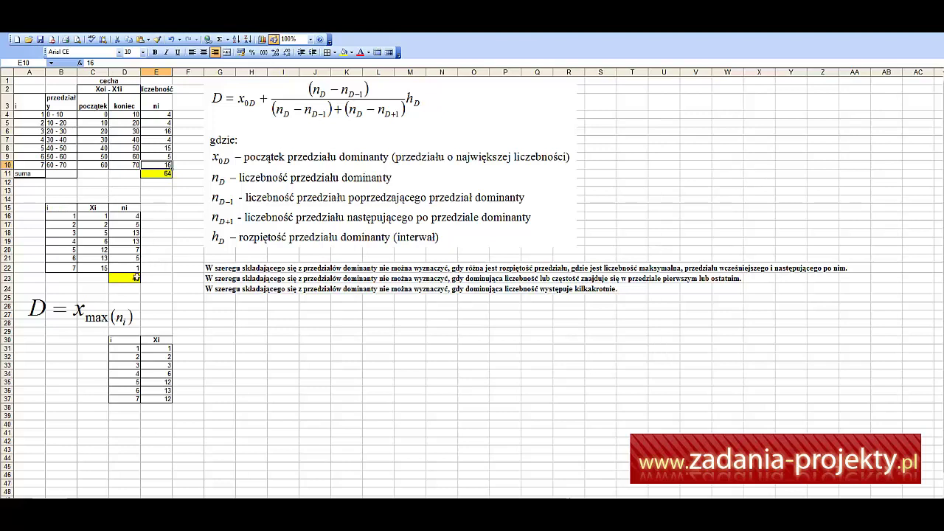
left_click(248, 322)
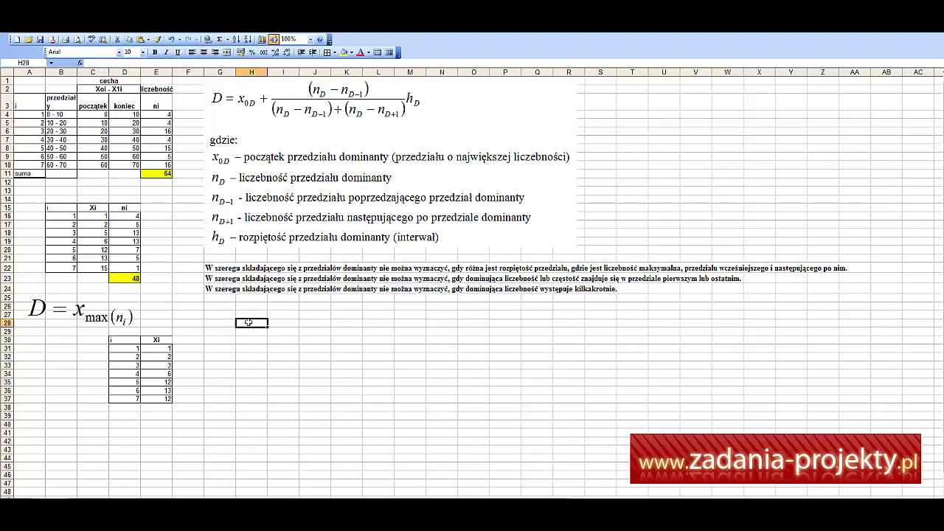